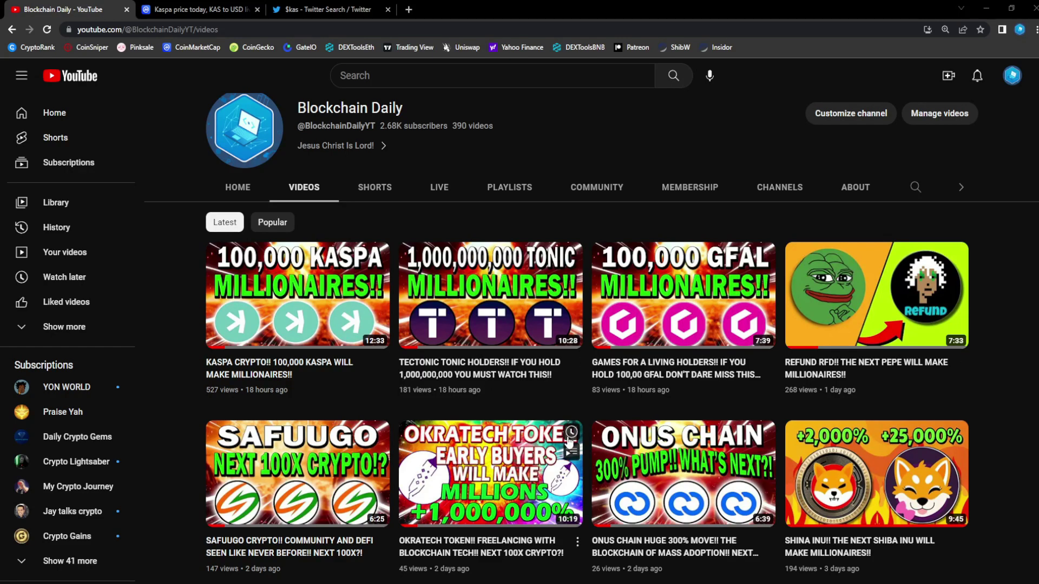
scroll(742, 381, "down", 3)
scroll(743, 382, "down", 1)
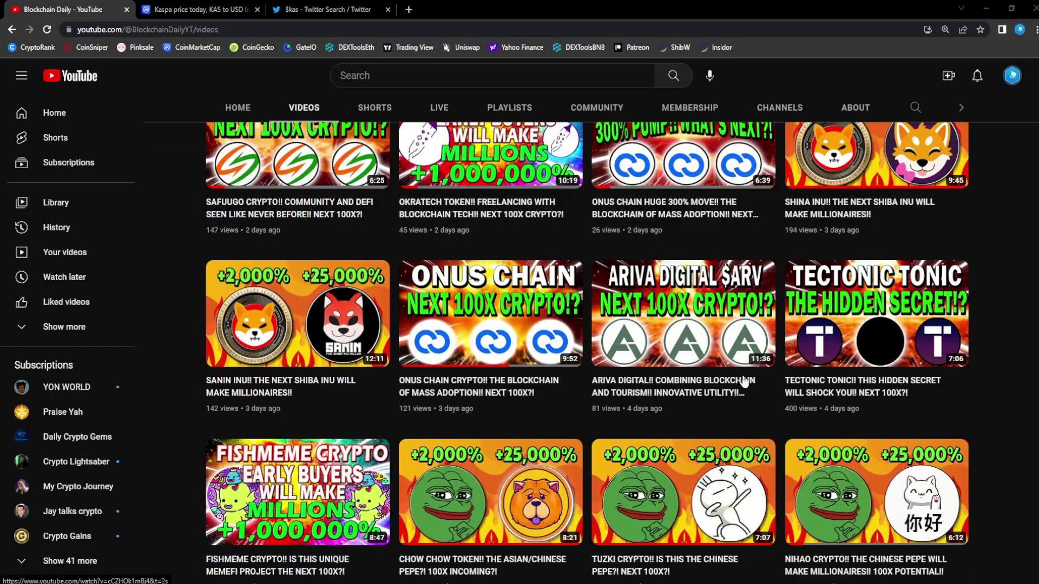
scroll(743, 382, "down", 3)
scroll(745, 384, "down", 5)
scroll(745, 381, "up", 4)
mouse_move(684, 275)
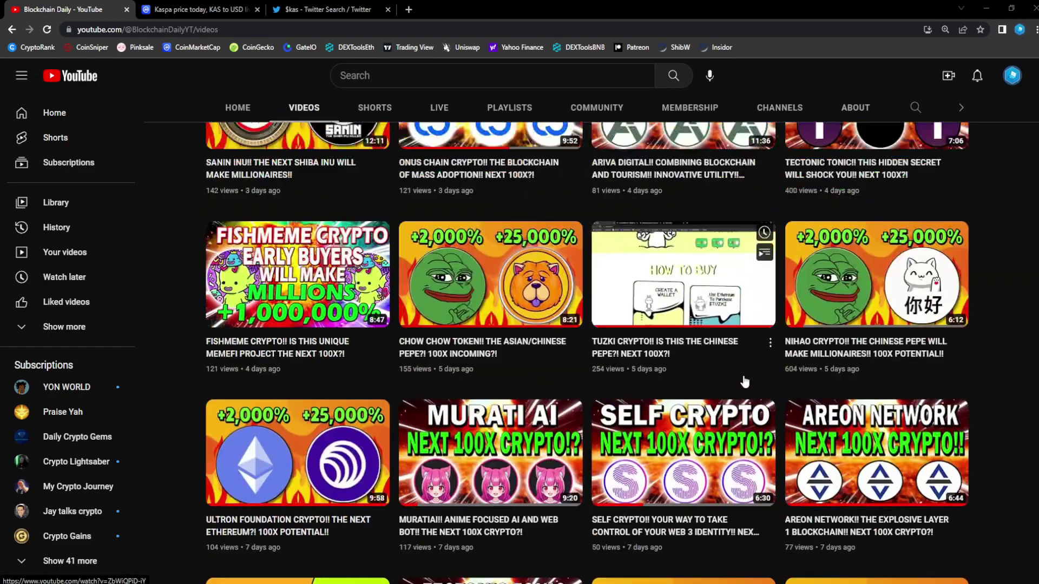
scroll(745, 381, "up", 4)
scroll(745, 382, "up", 4)
scroll(745, 382, "down", 2)
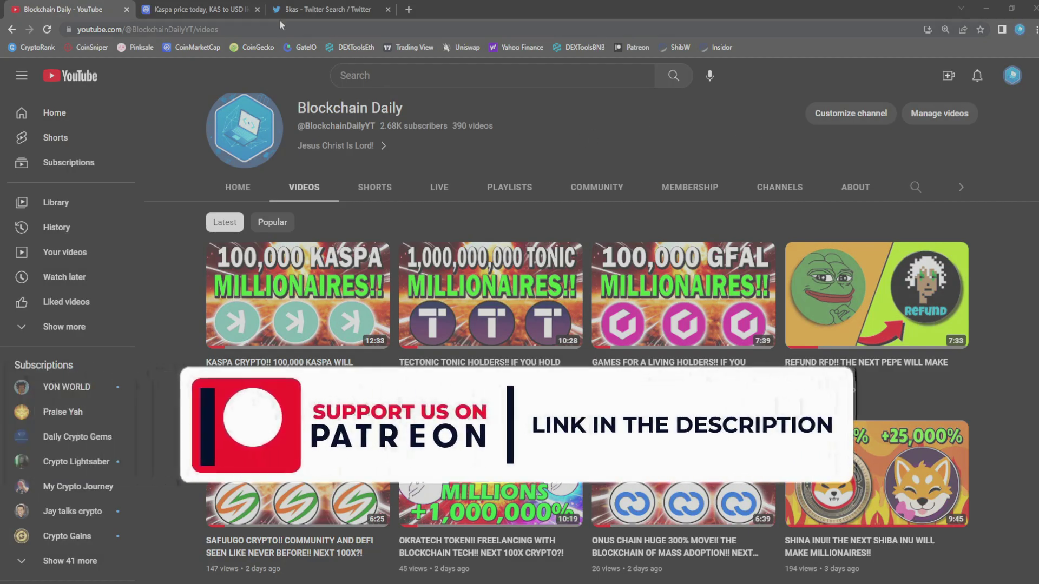
- Switch to the CoinMarketCap Kaspa page and highlight the $0.01493 KAS price figures
left_click(220, 8)
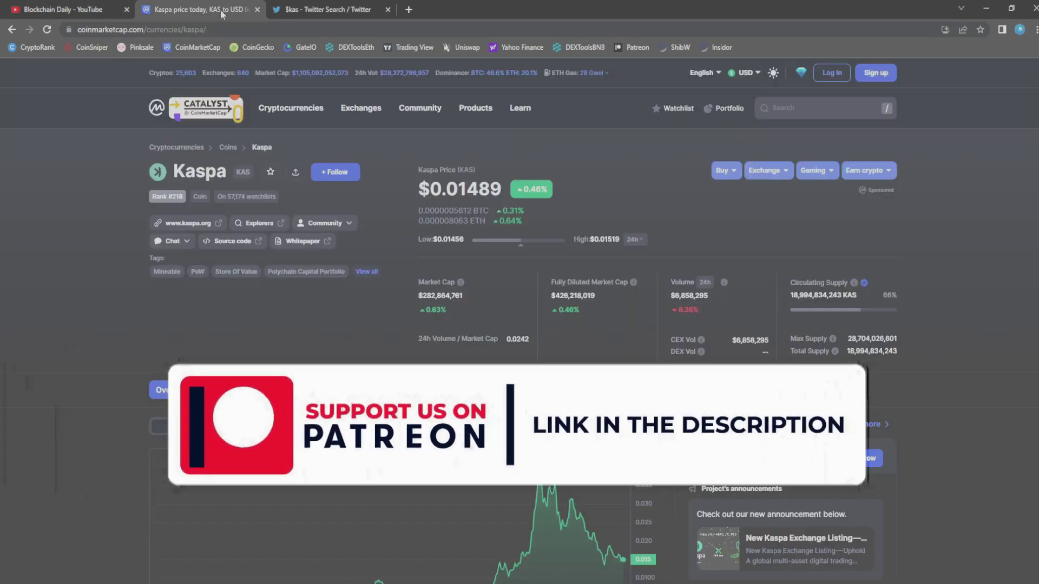
scroll(708, 176, "down", 3)
scroll(641, 185, "up", 3)
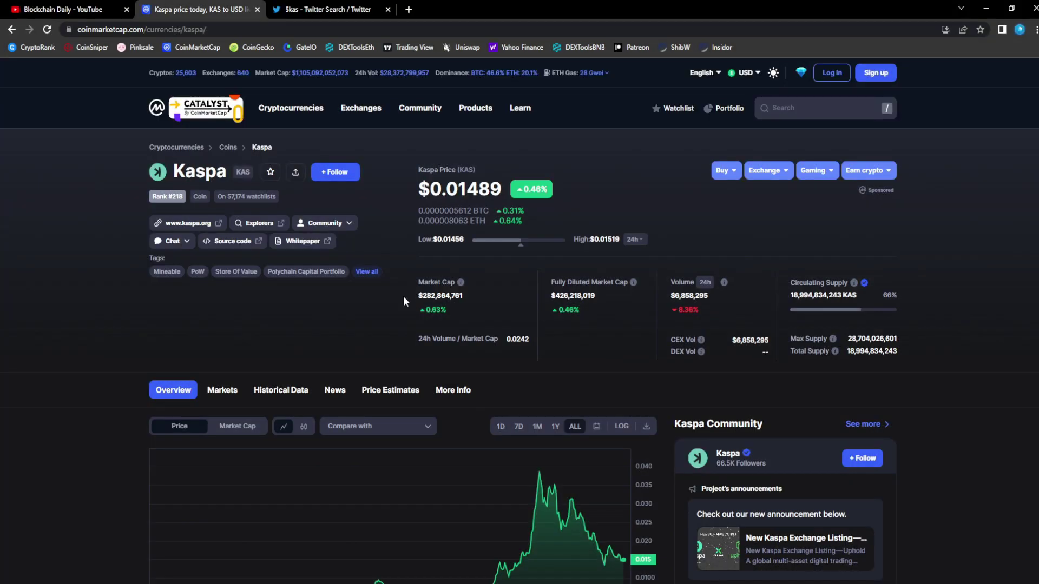
left_click_drag(403, 296, 481, 301)
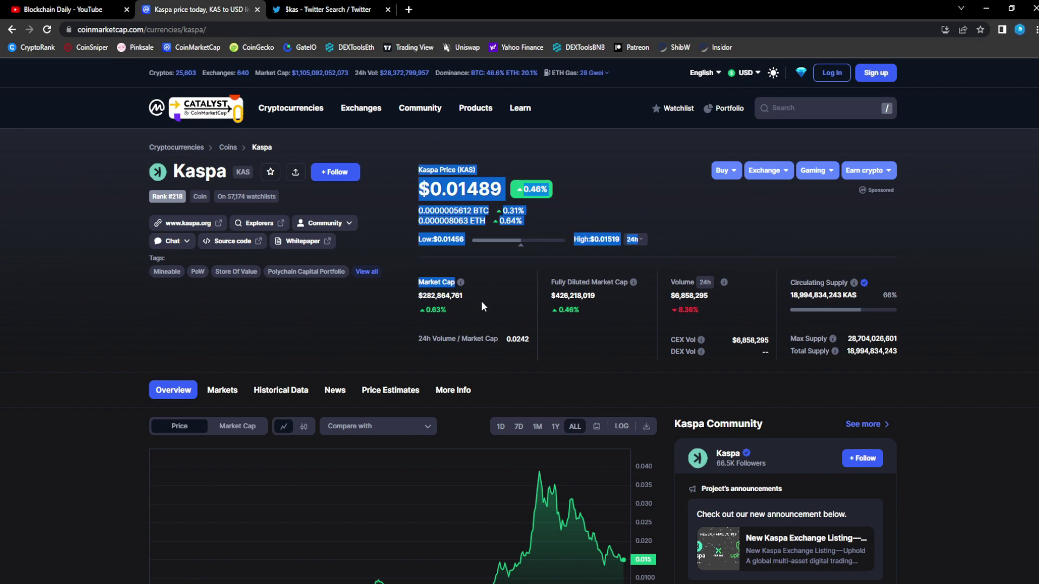
left_click(481, 301)
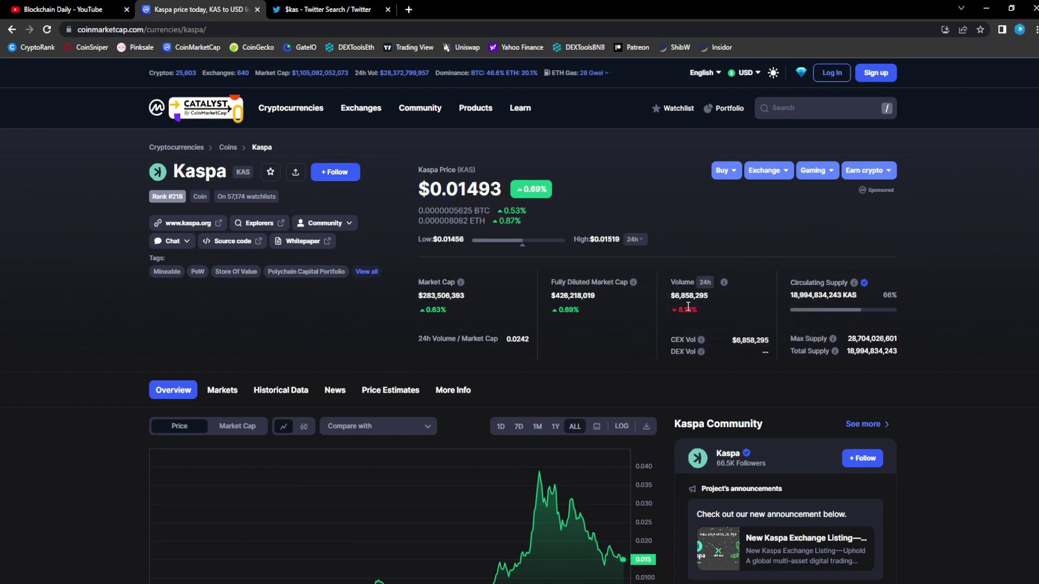
scroll(655, 327, "down", 1)
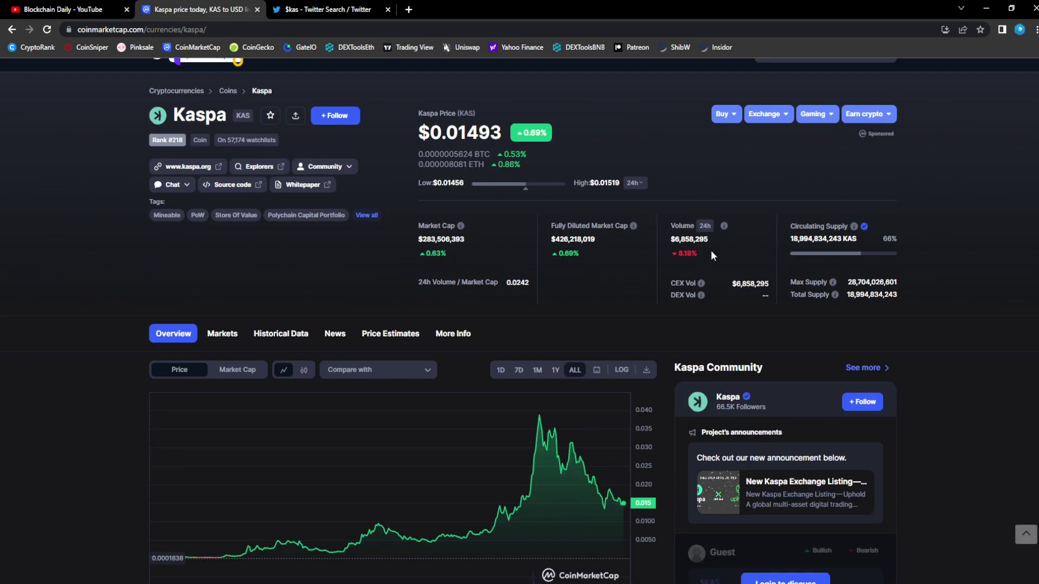
- Open CoinGecko in a new tab and bring up the Kaspa (KAS) coin page
left_click(408, 9)
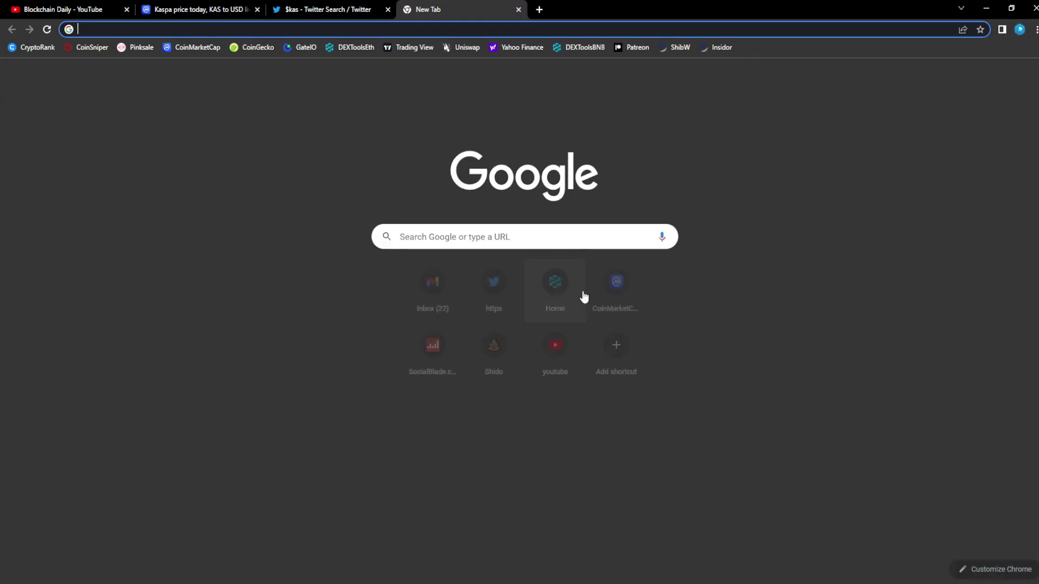
left_click(256, 47)
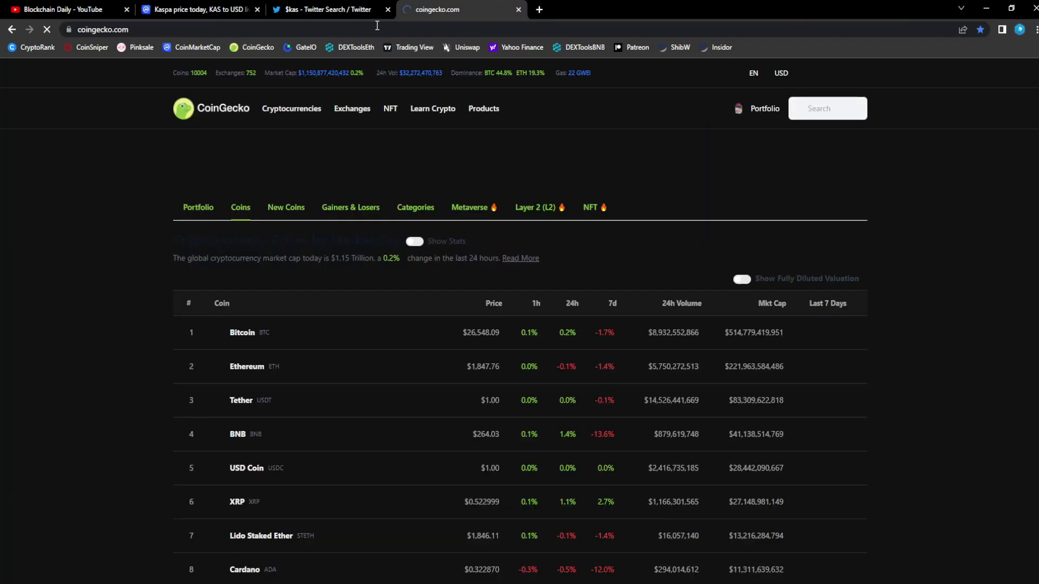
left_click(844, 113)
type("k")
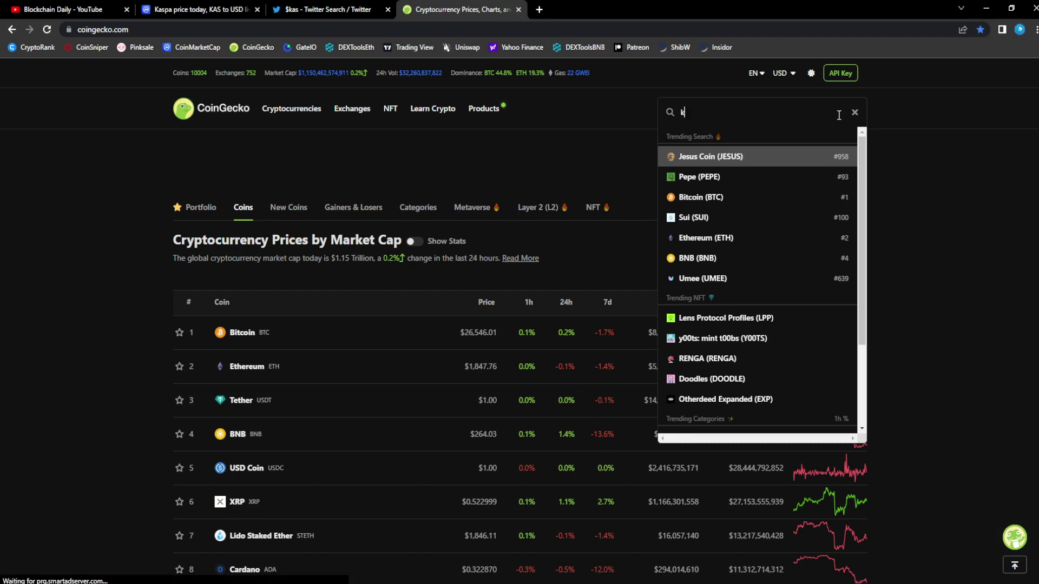
type("as")
left_click(768, 159)
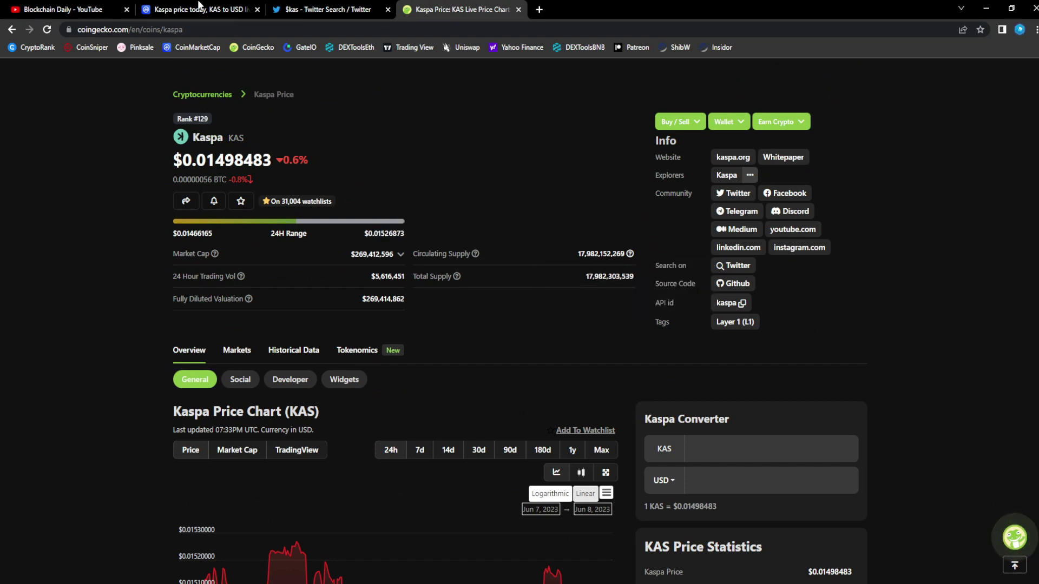
- Compare Kaspa on CoinMarketCap and CoinGecko, highlighting CoinGecko's circulating supply figure
left_click(201, 9)
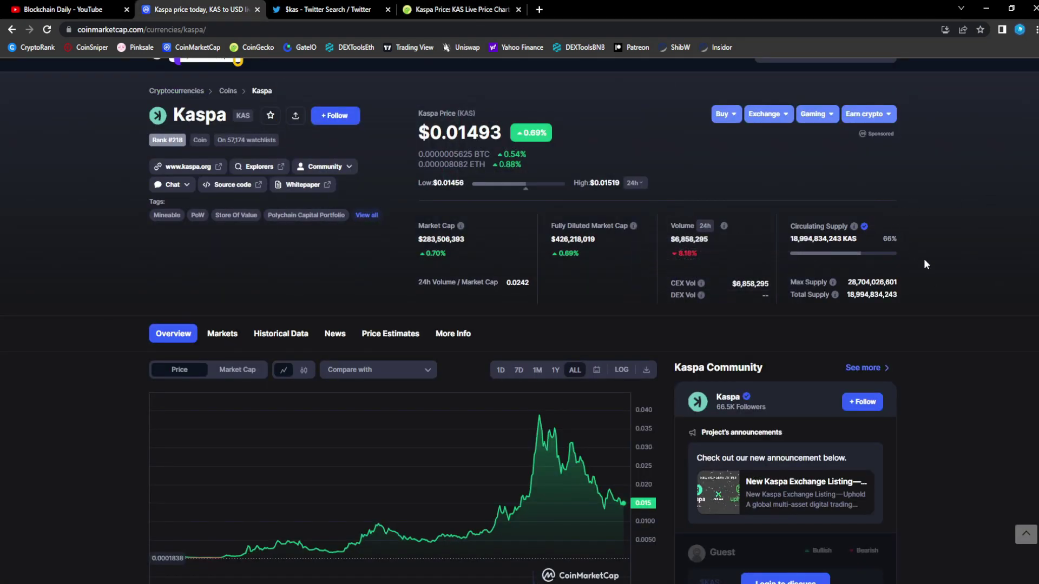
left_click(488, 8)
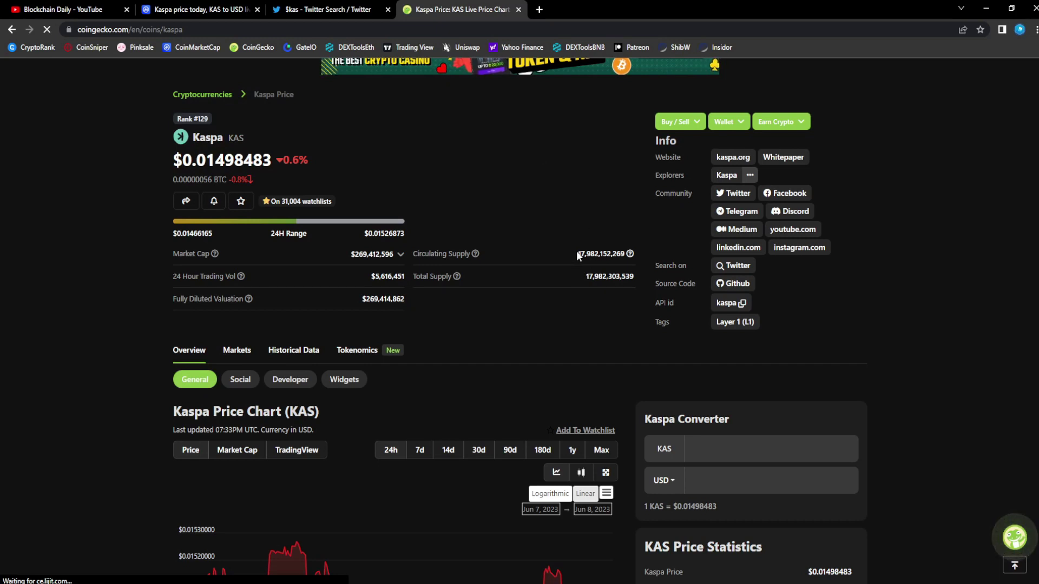
left_click_drag(576, 253, 625, 254)
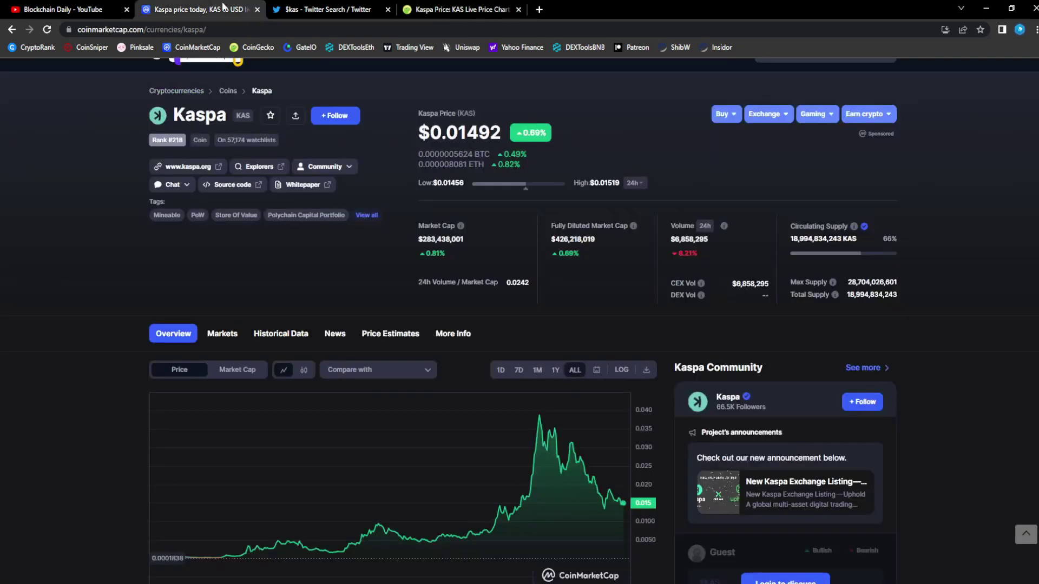
key("ctrl+2")
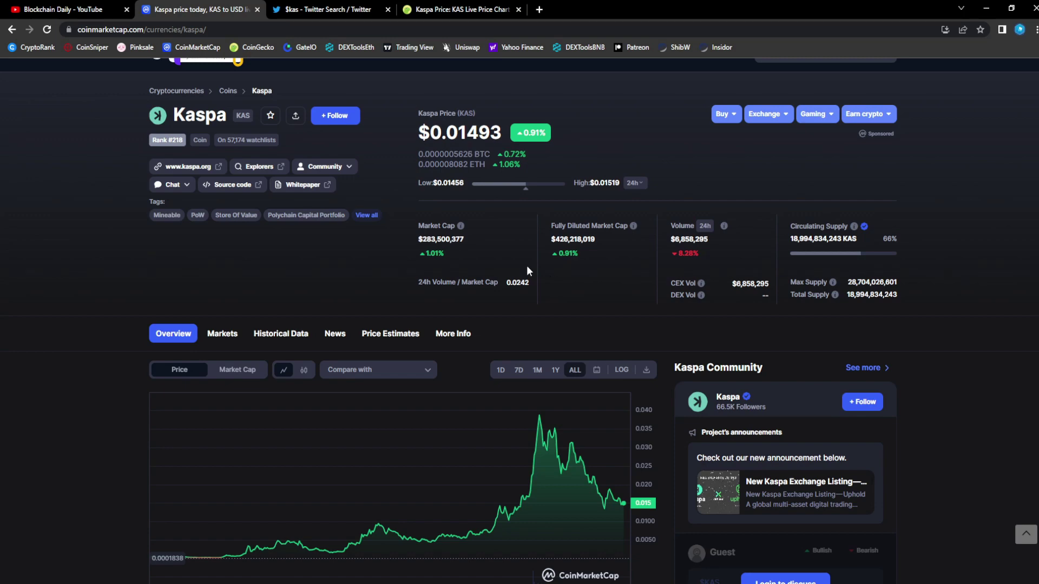
- Review Kaspa's full tag list (PoW, Store Of Value, Layer 1, Mineable), then start a YouTube search
left_click(370, 216)
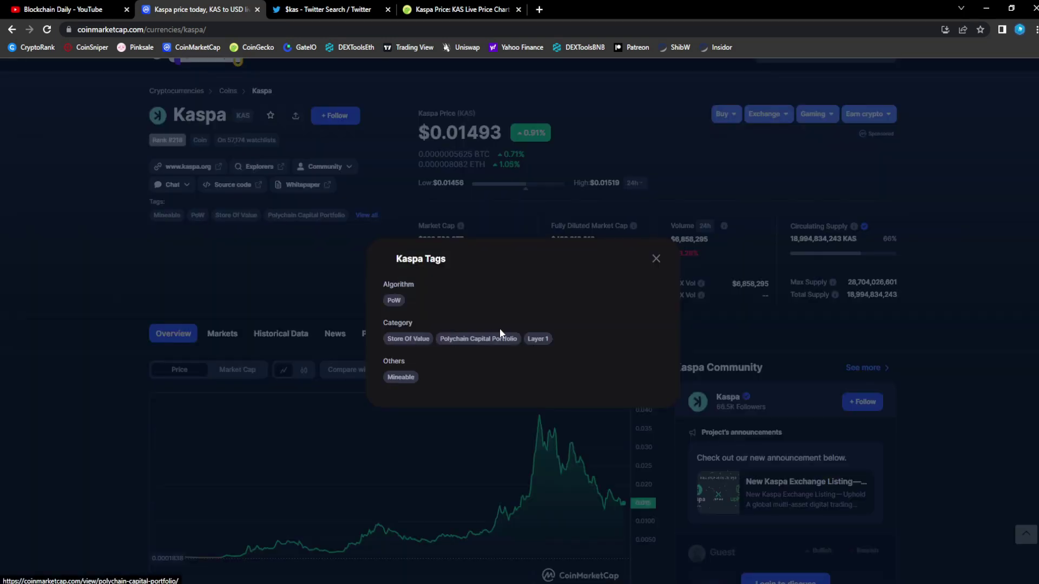
left_click(99, 8)
left_click(461, 72)
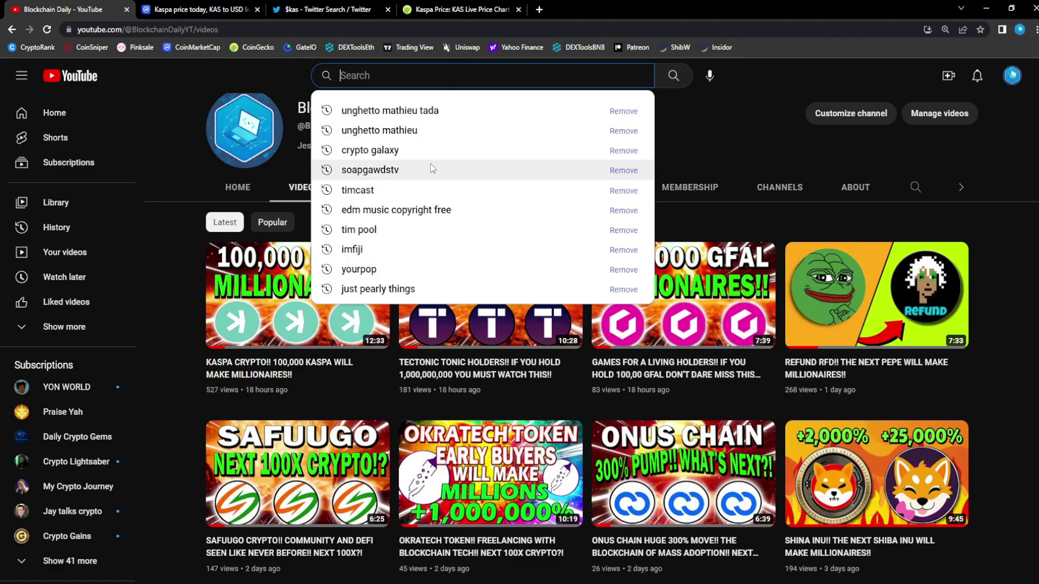
type("kas")
- Search YouTube for 'kaspa miners' and sort the results by newest upload date
key("Down")
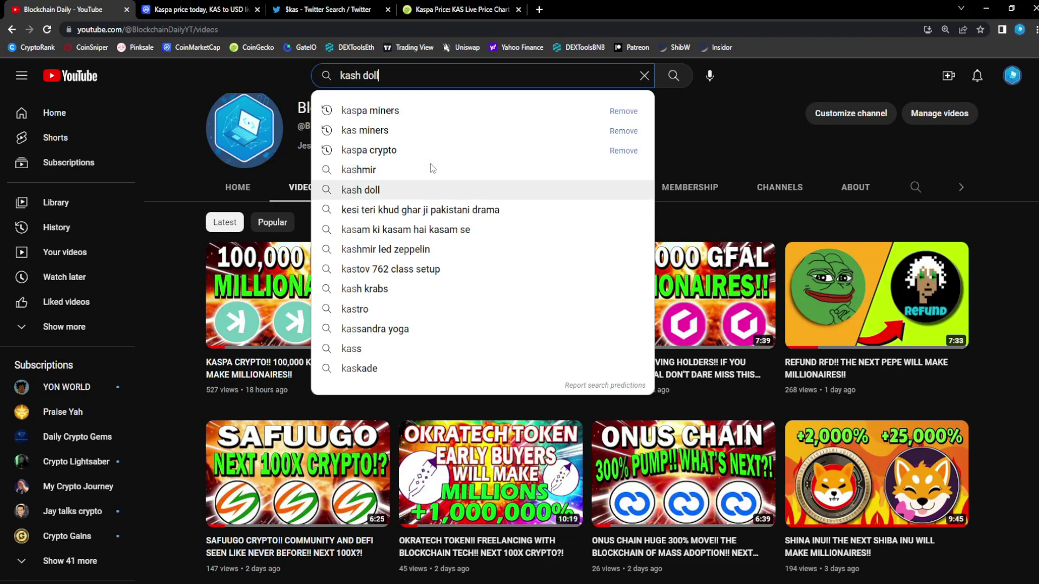
key("Return")
left_click(385, 74)
double_click(384, 75)
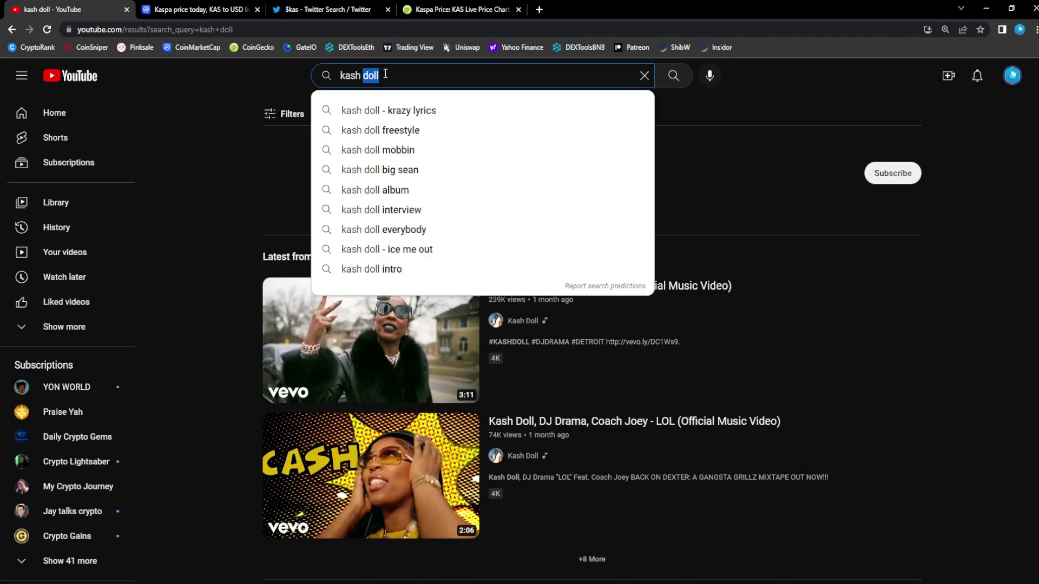
triple_click(384, 74)
type("kaspa")
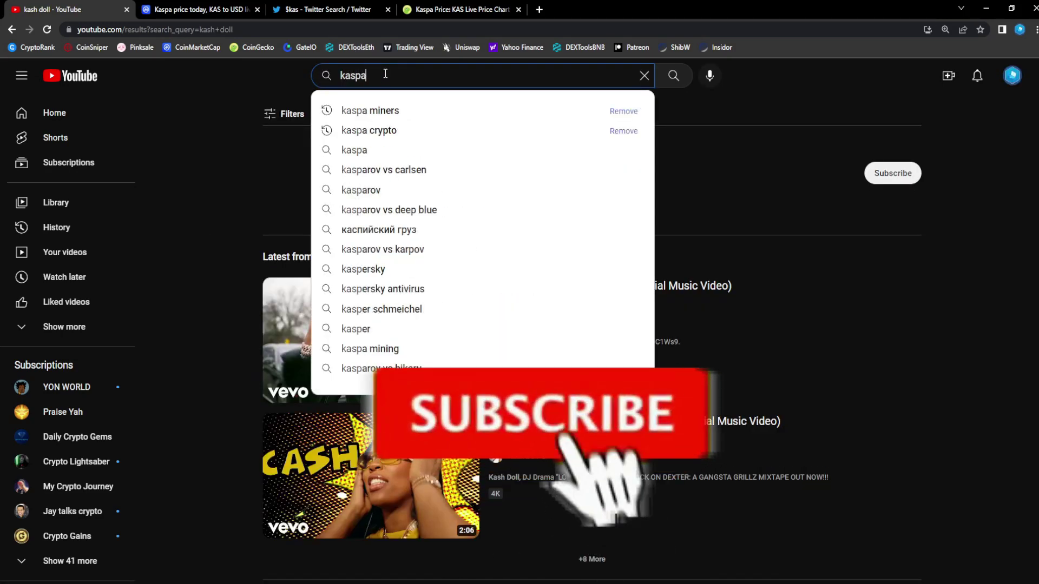
type(" miners")
key("Return")
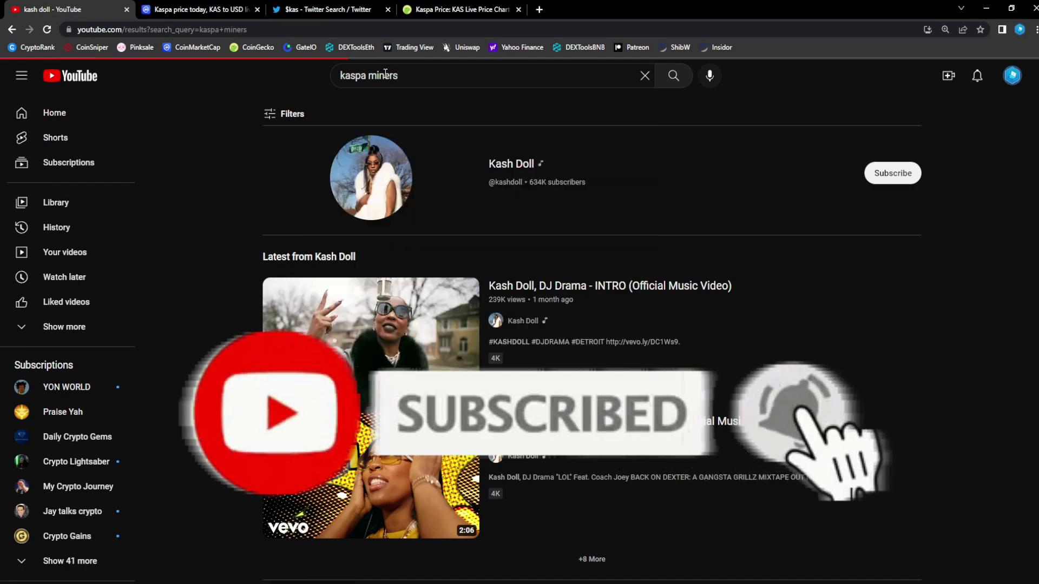
left_click(284, 114)
left_click(794, 197)
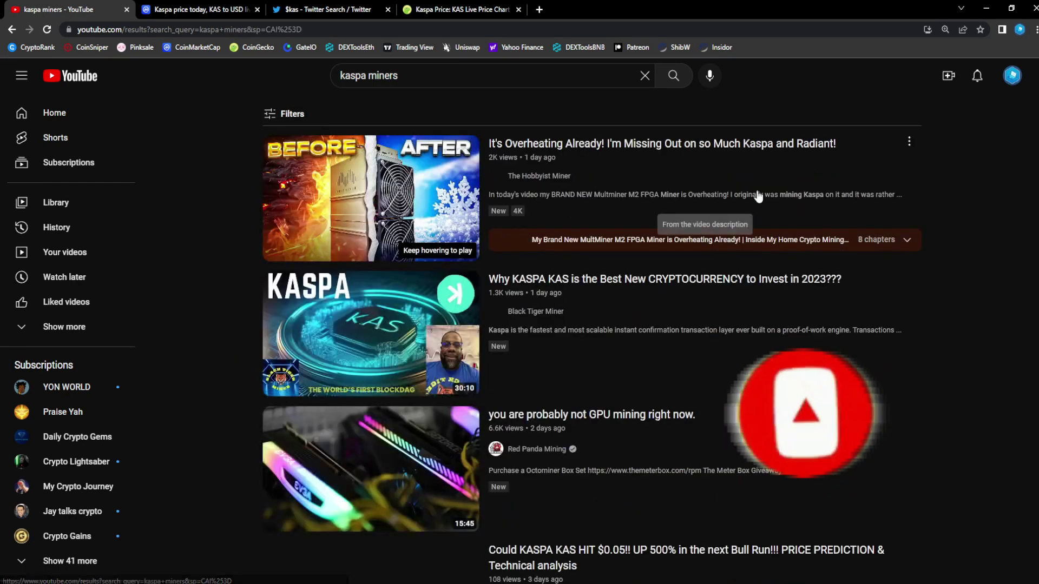
scroll(657, 320, "down", 1)
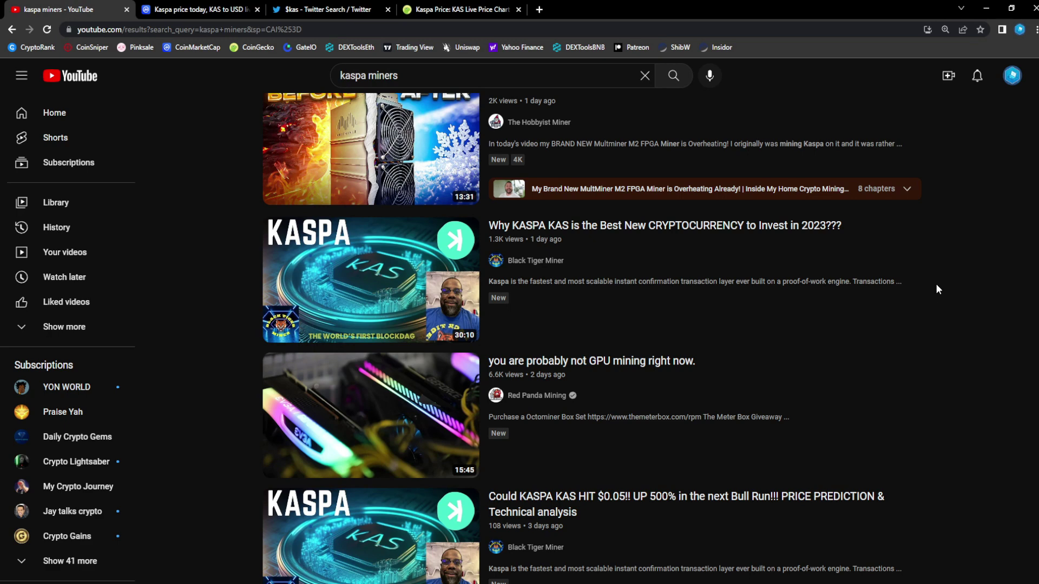
scroll(786, 298, "up", 1)
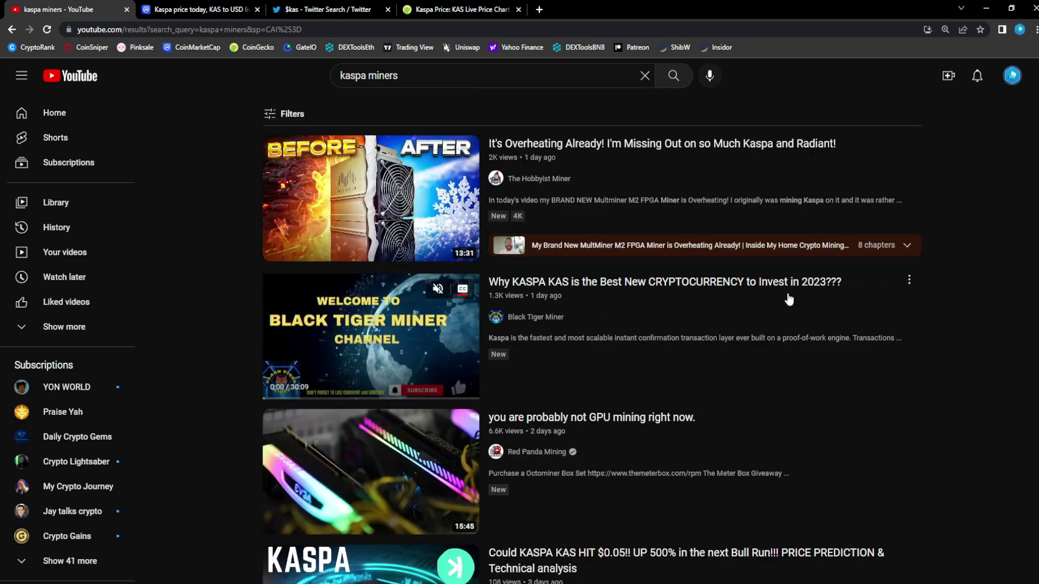
scroll(767, 297, "down", 2)
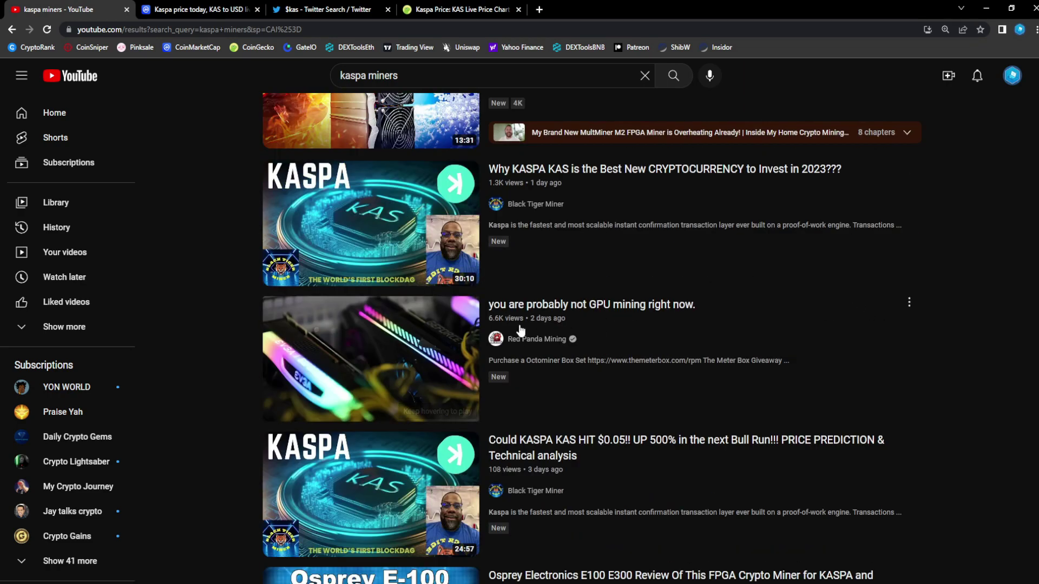
scroll(587, 311, "down", 2)
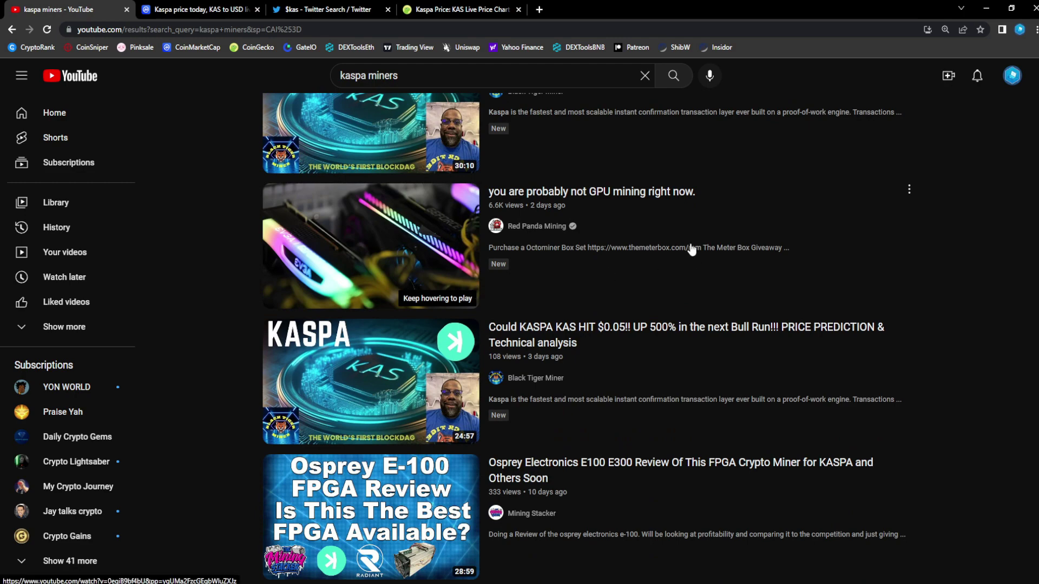
scroll(571, 305, "down", 2)
scroll(616, 292, "down", 2)
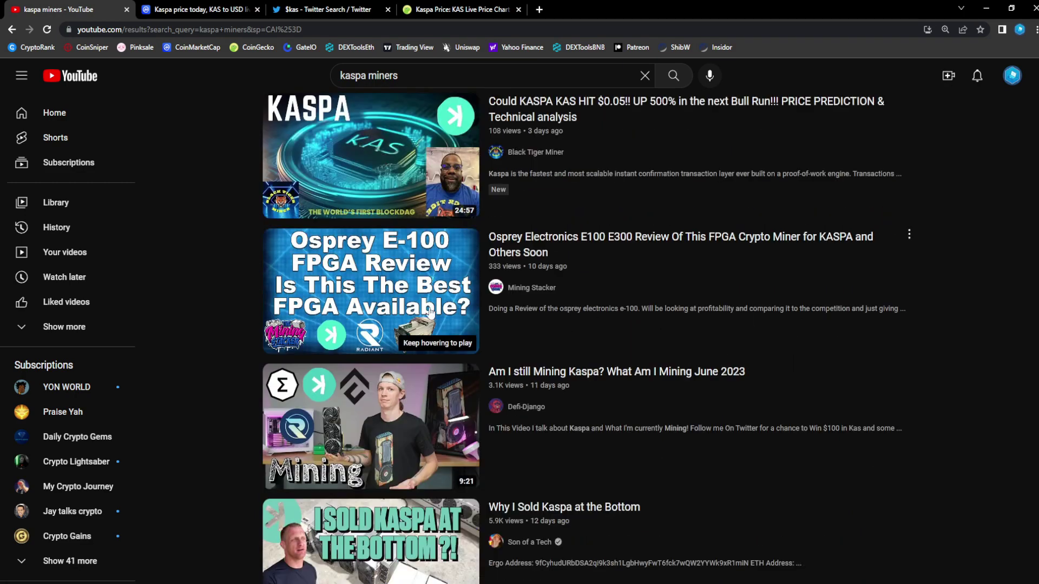
scroll(642, 309, "down", 1)
scroll(593, 315, "down", 1)
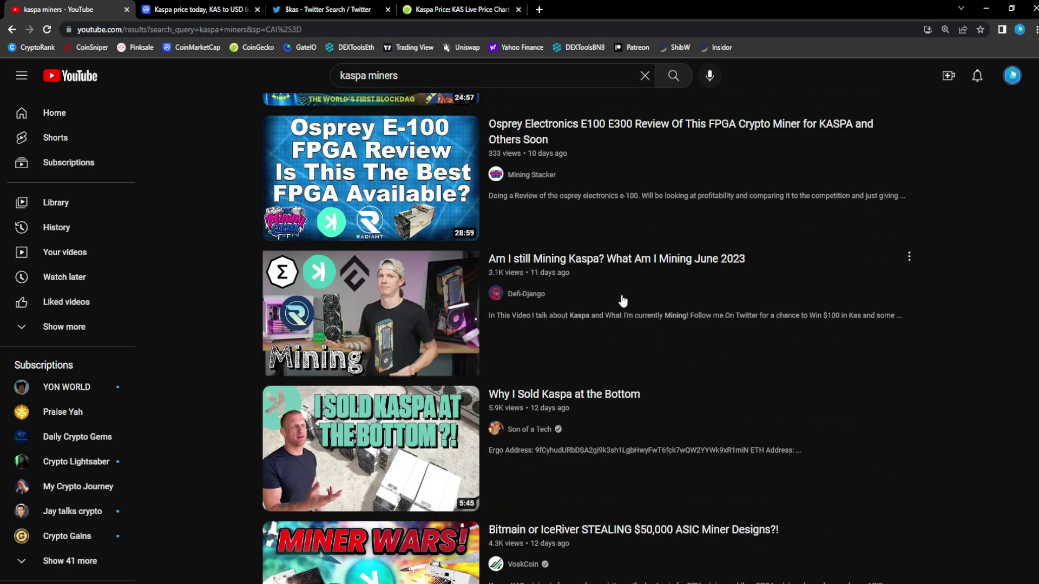
scroll(620, 317, "down", 3)
scroll(650, 333, "down", 1)
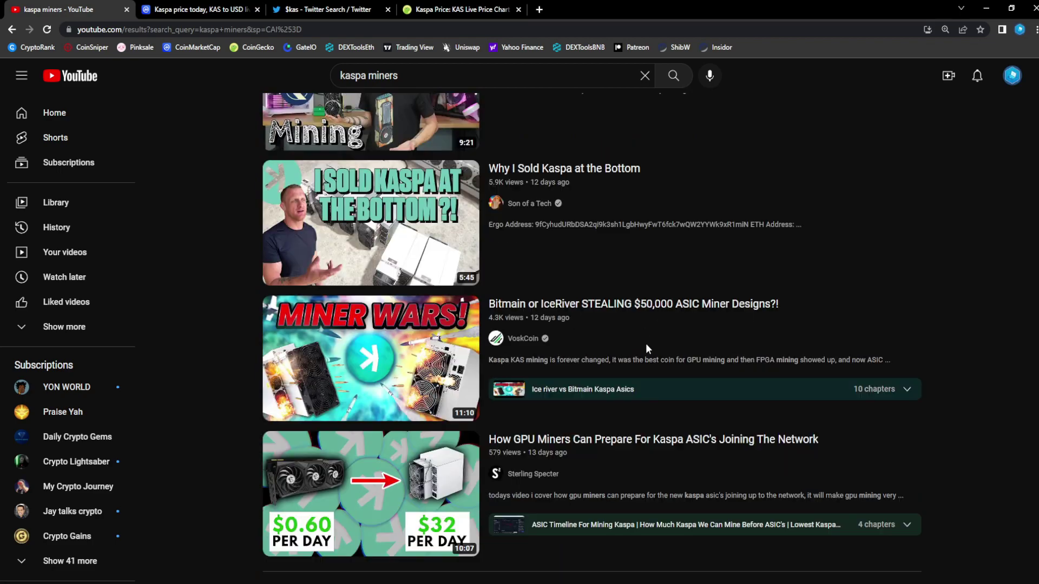
scroll(560, 303, "down", 1)
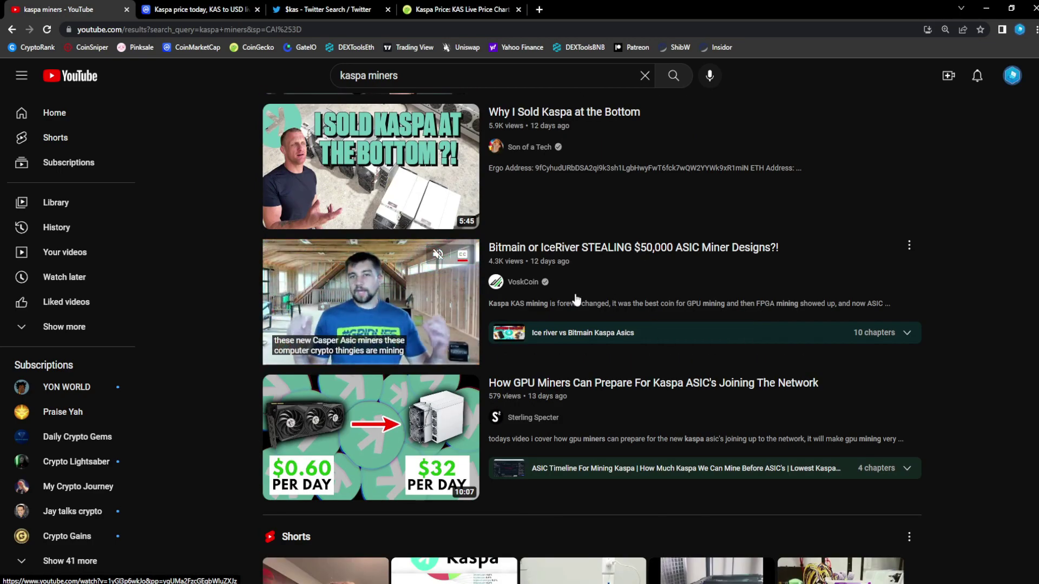
scroll(545, 307, "down", 3)
scroll(563, 354, "down", 3)
scroll(563, 352, "down", 1)
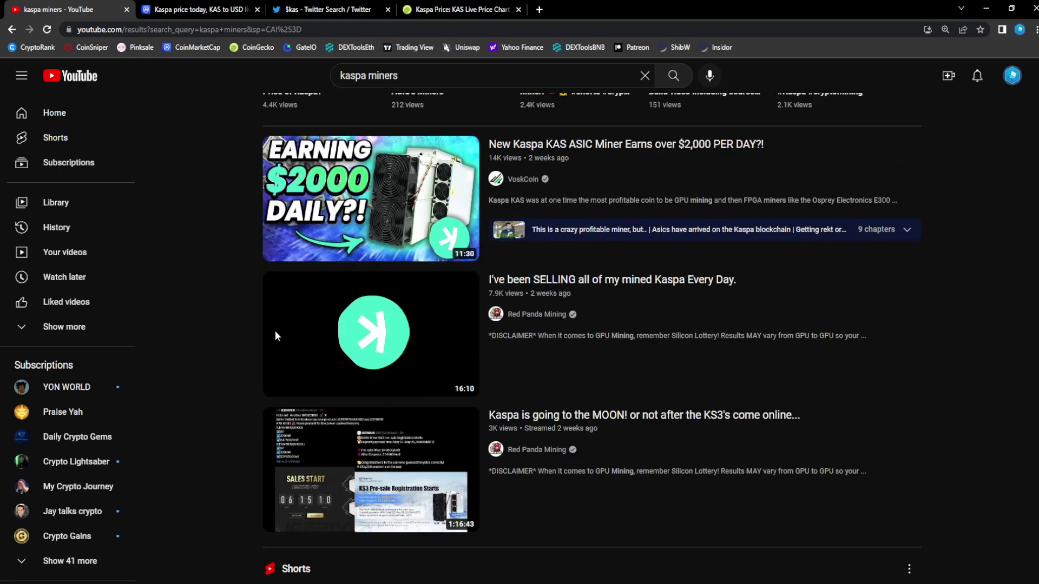
scroll(275, 330, "down", 4)
scroll(504, 317, "down", 5)
scroll(503, 316, "down", 2)
scroll(503, 317, "down", 1)
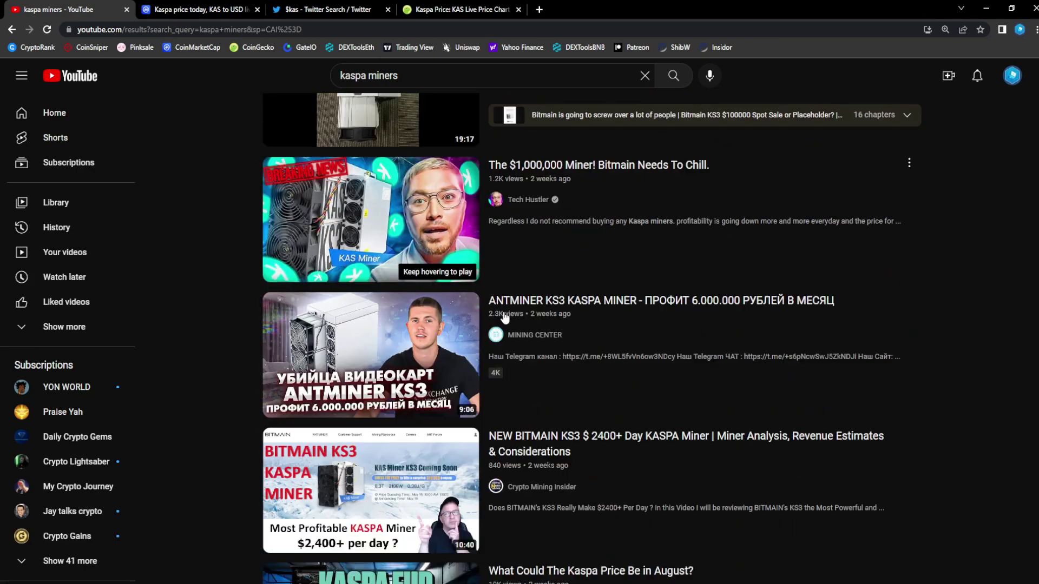
scroll(511, 308, "down", 2)
scroll(520, 308, "down", 2)
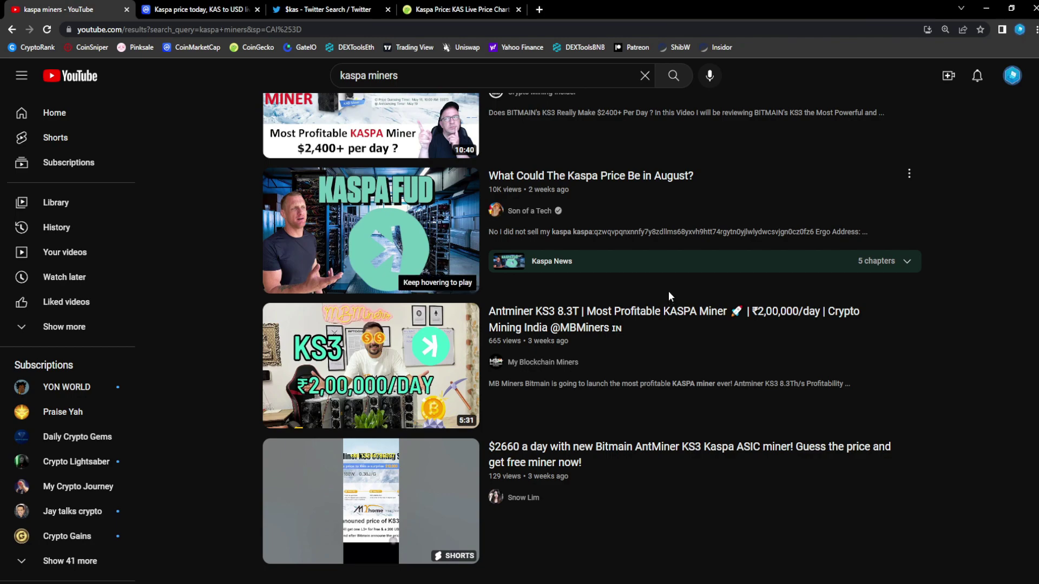
scroll(568, 325, "down", 3)
scroll(545, 299, "up", 3)
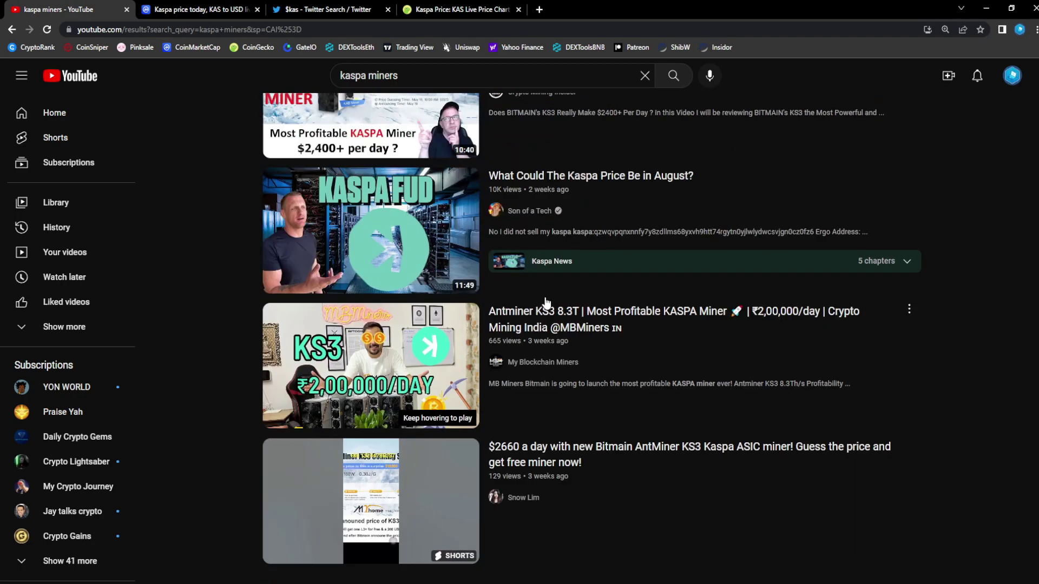
scroll(545, 293, "down", 6)
scroll(545, 293, "down", 4)
scroll(545, 298, "down", 1)
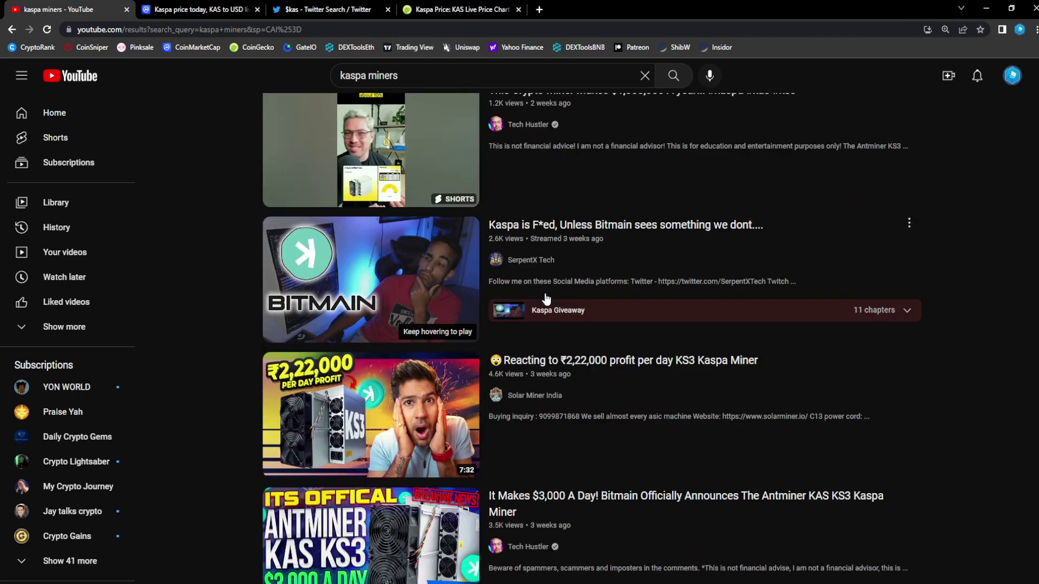
scroll(545, 297, "down", 2)
scroll(458, 325, "down", 1)
scroll(457, 326, "down", 2)
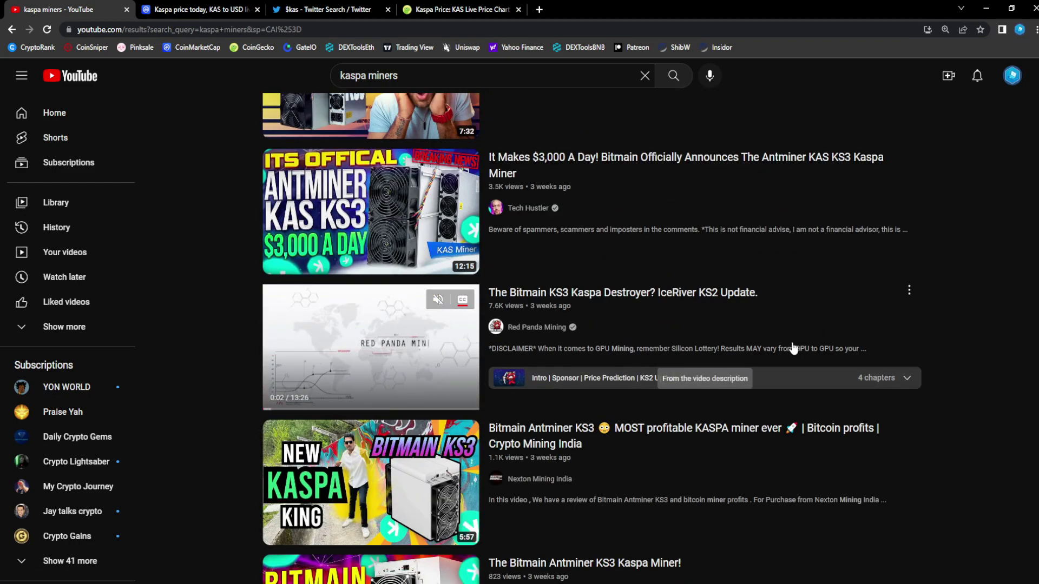
scroll(600, 365, "down", 2)
scroll(600, 366, "down", 3)
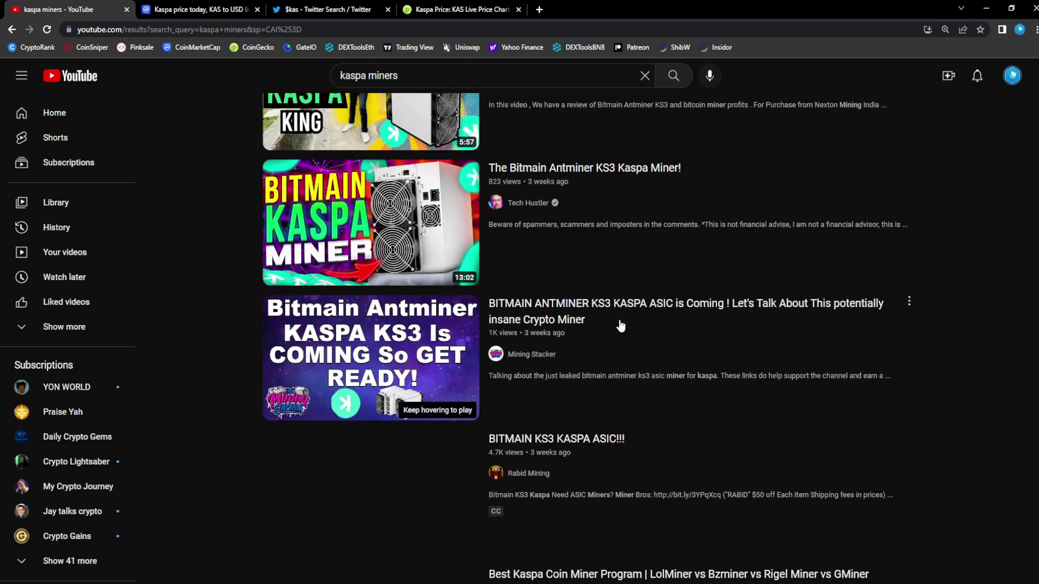
scroll(620, 325, "down", 3)
scroll(619, 325, "down", 3)
scroll(619, 324, "down", 2)
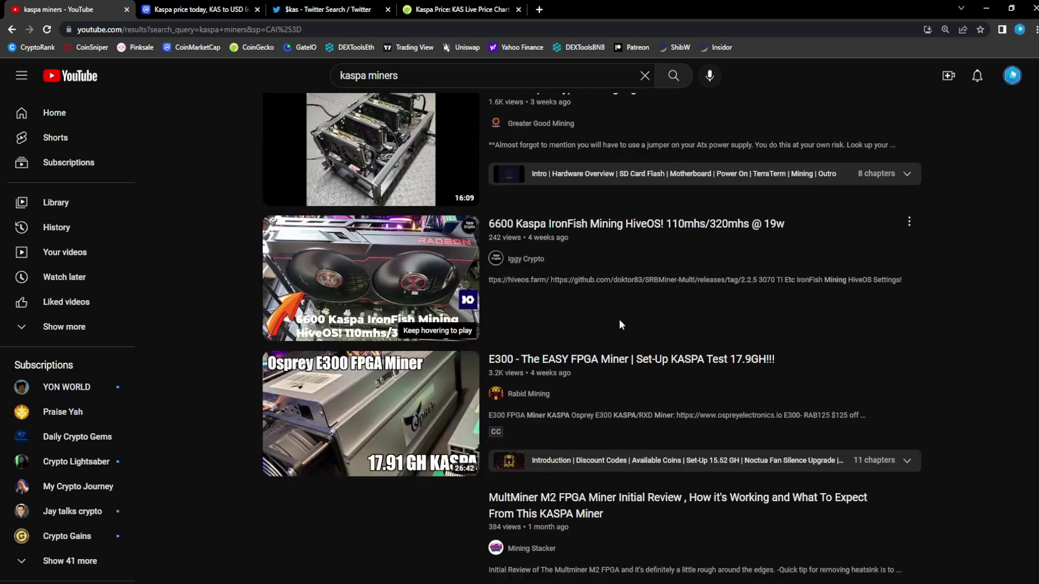
scroll(619, 325, "down", 3)
scroll(619, 325, "down", 2)
scroll(619, 325, "down", 3)
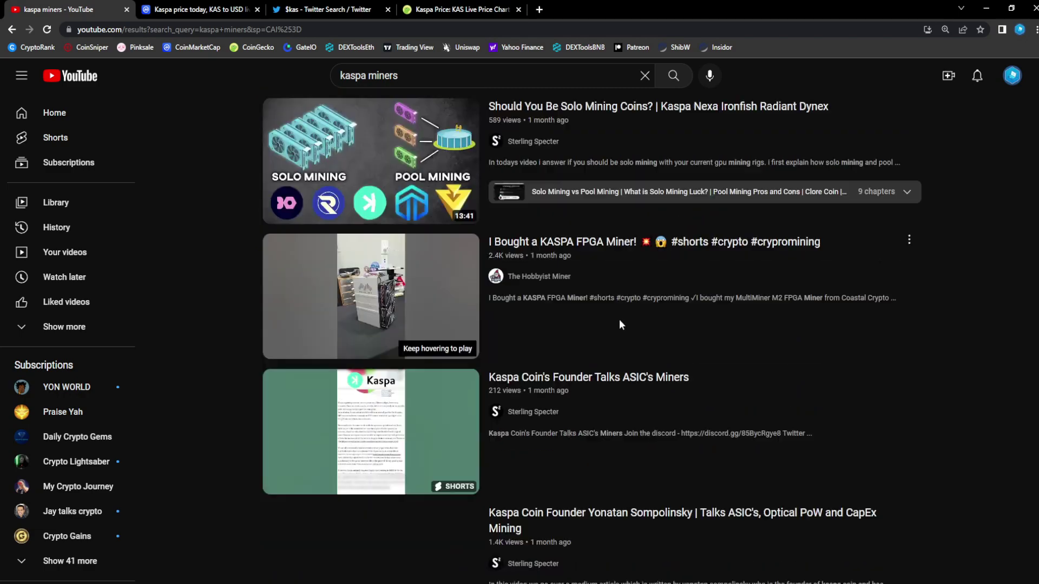
scroll(619, 324, "down", 3)
scroll(528, 333, "down", 1)
scroll(455, 341, "down", 3)
scroll(527, 341, "down", 3)
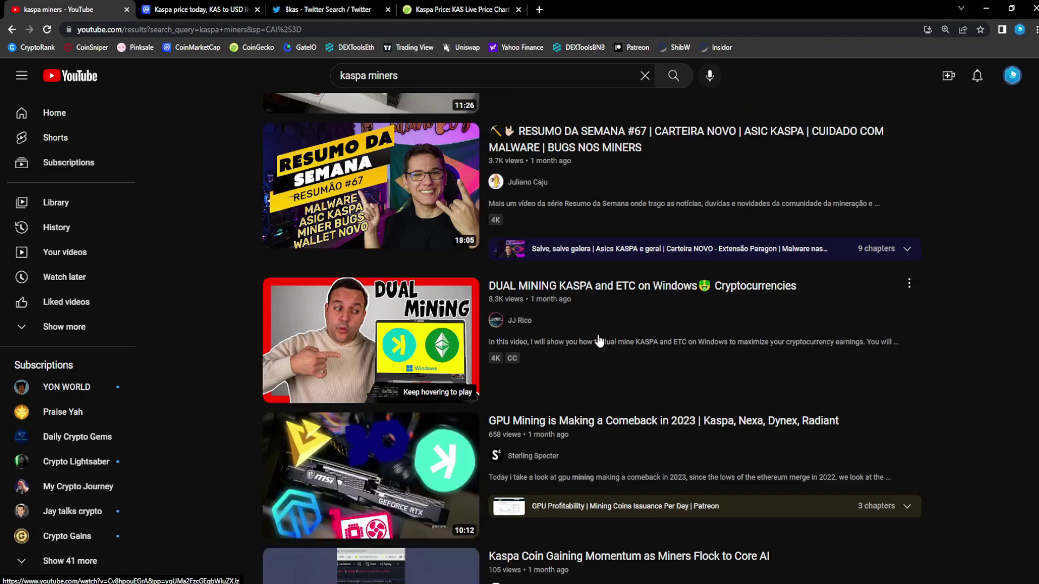
scroll(599, 342, "down", 3)
scroll(598, 341, "down", 3)
scroll(598, 341, "down", 3)
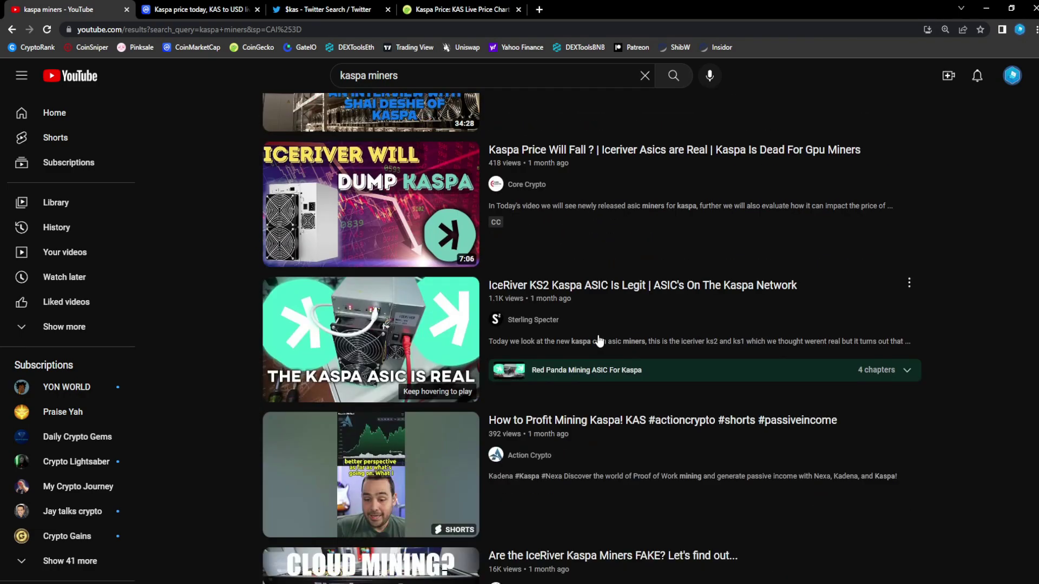
scroll(598, 341, "down", 3)
scroll(592, 337, "up", 10)
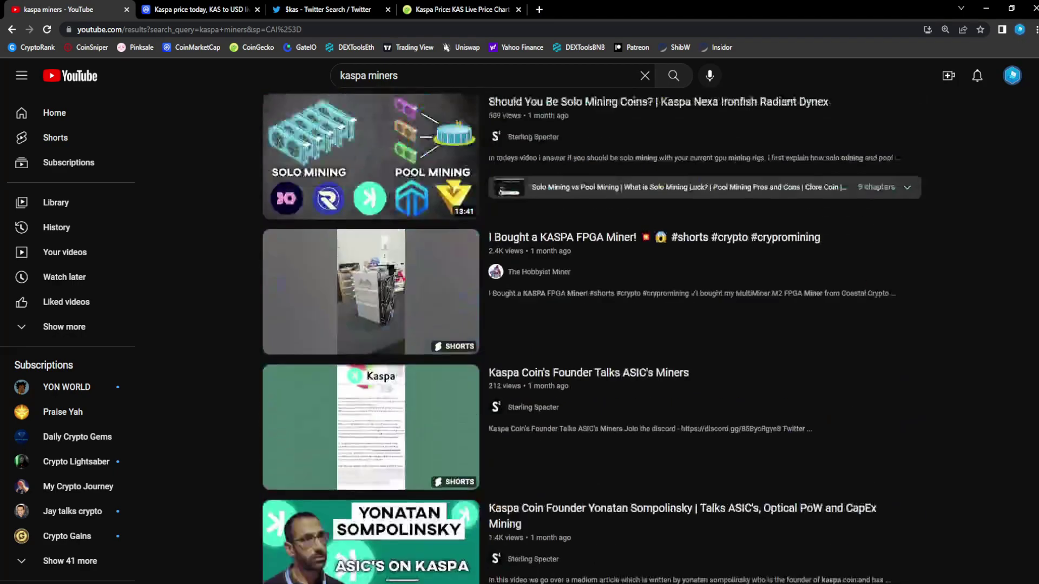
scroll(591, 337, "up", 10)
scroll(590, 337, "up", 10)
- Close Kaspa's tags overview, refresh the page, and return to the market-cap coin list
left_click(213, 6)
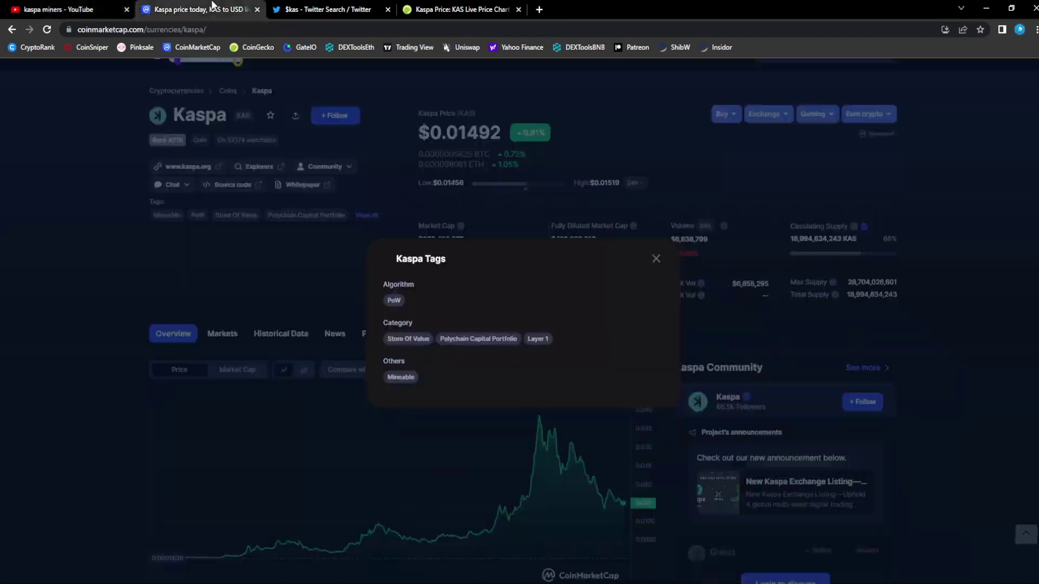
left_click(660, 259)
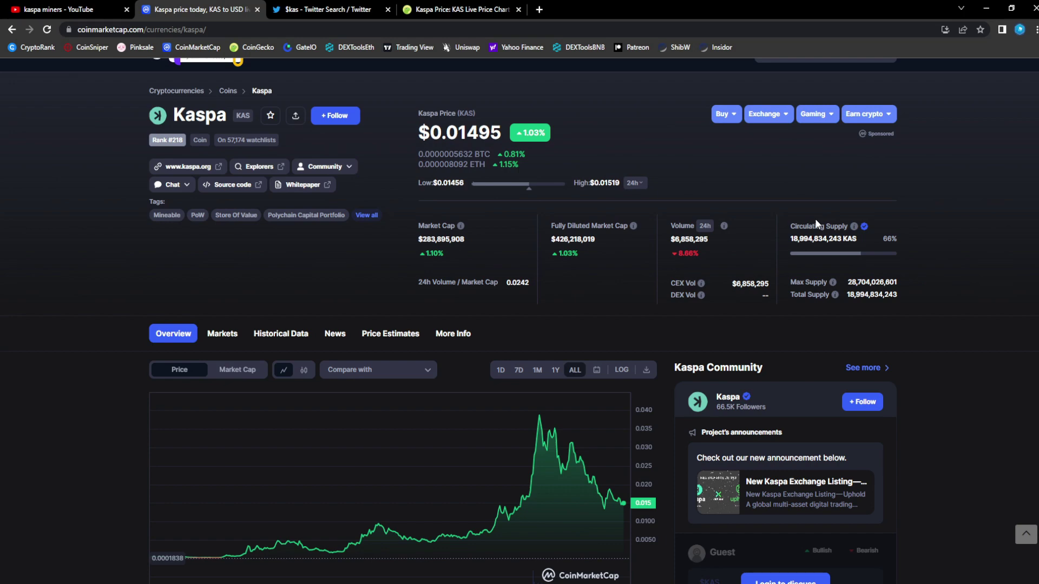
key("F5")
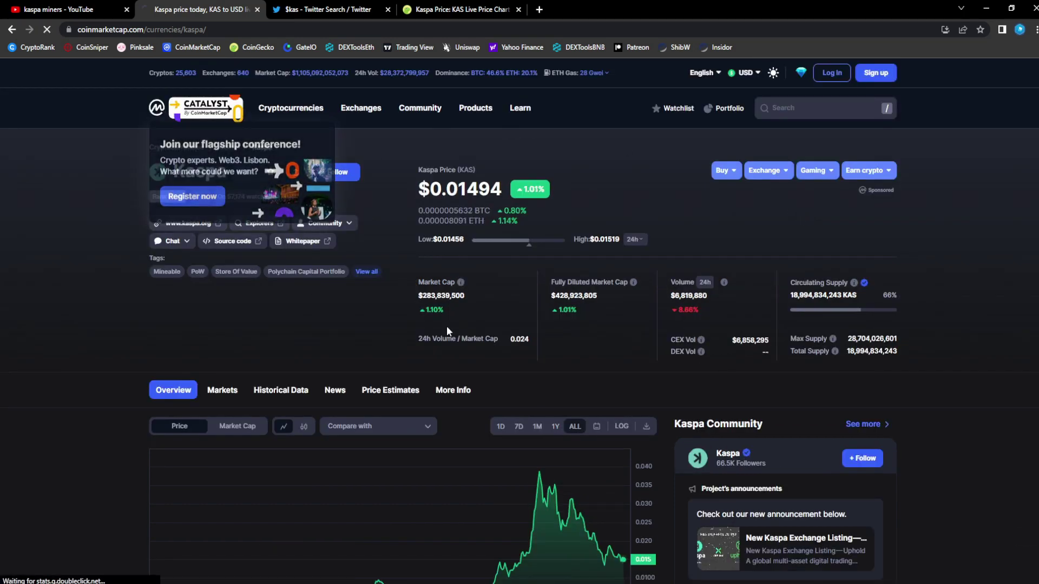
key("alt+Left")
scroll(264, 422, "down", 3)
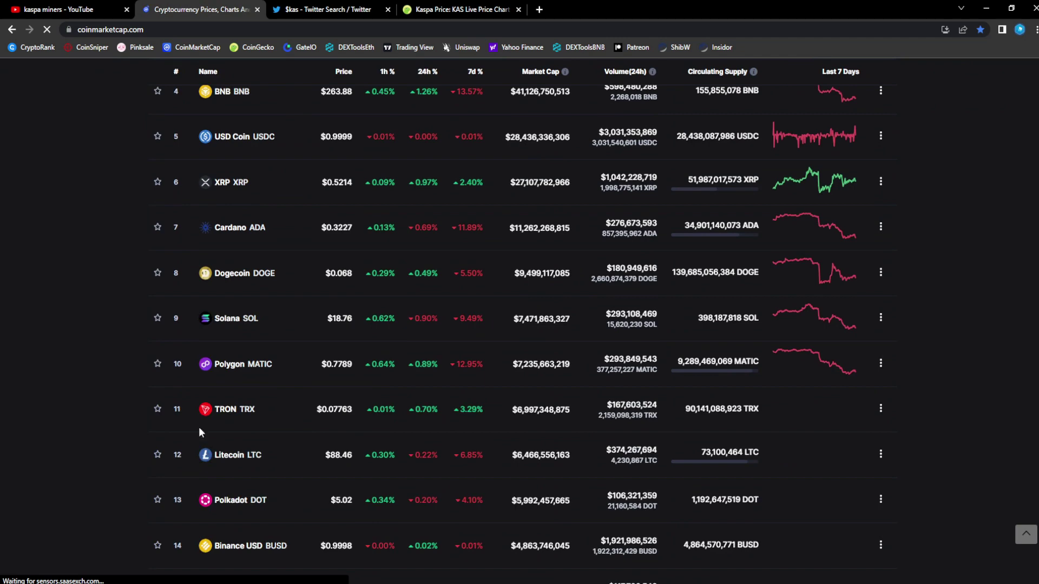
- Open the Polygon (MATIC) page, dismiss the AVG threat warning, then go back
left_click(230, 365)
scroll(488, 374, "down", 2)
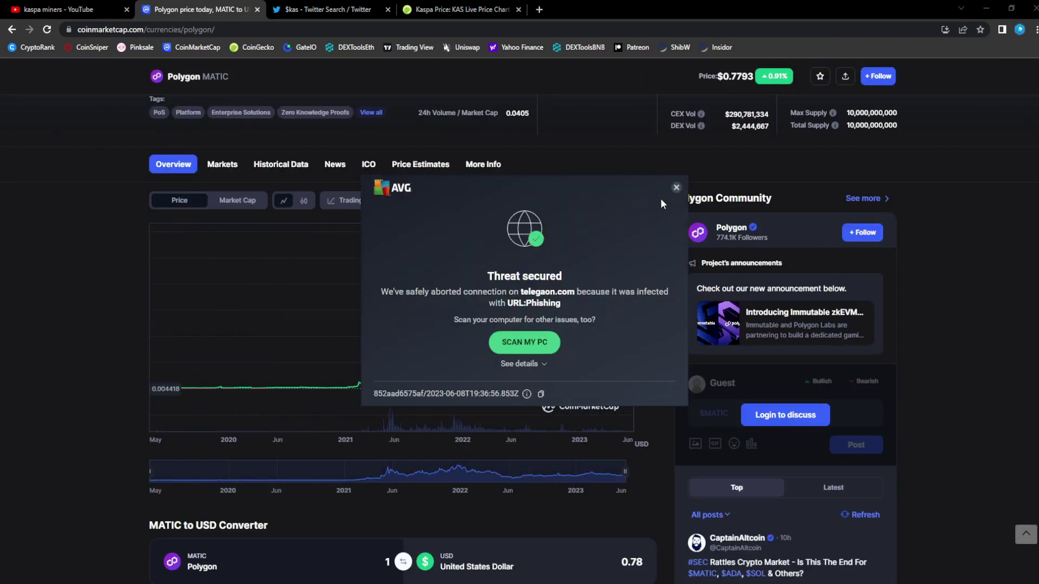
left_click(676, 188)
mouse_move(483, 304)
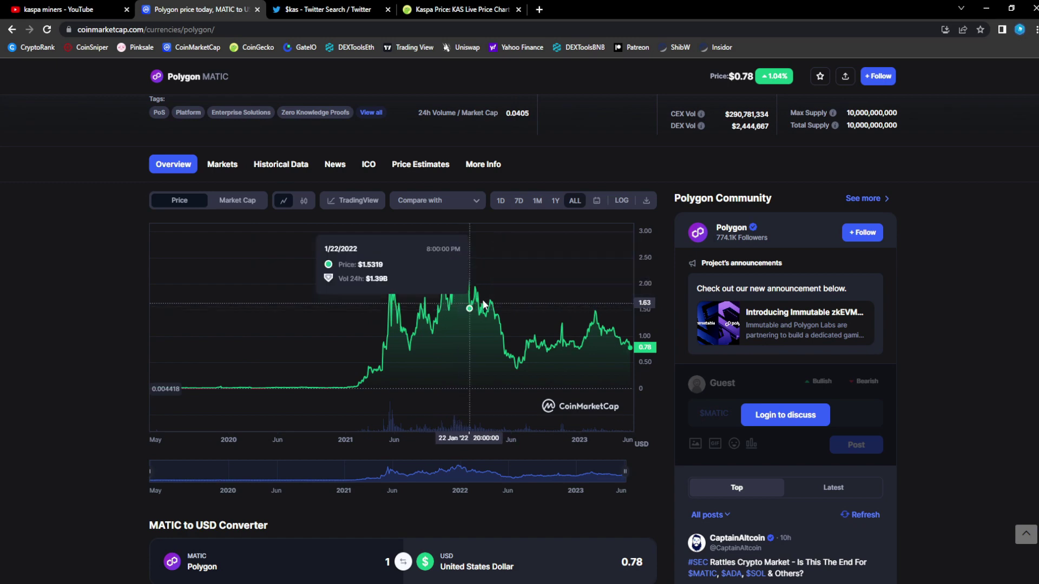
scroll(484, 304, "up", 3)
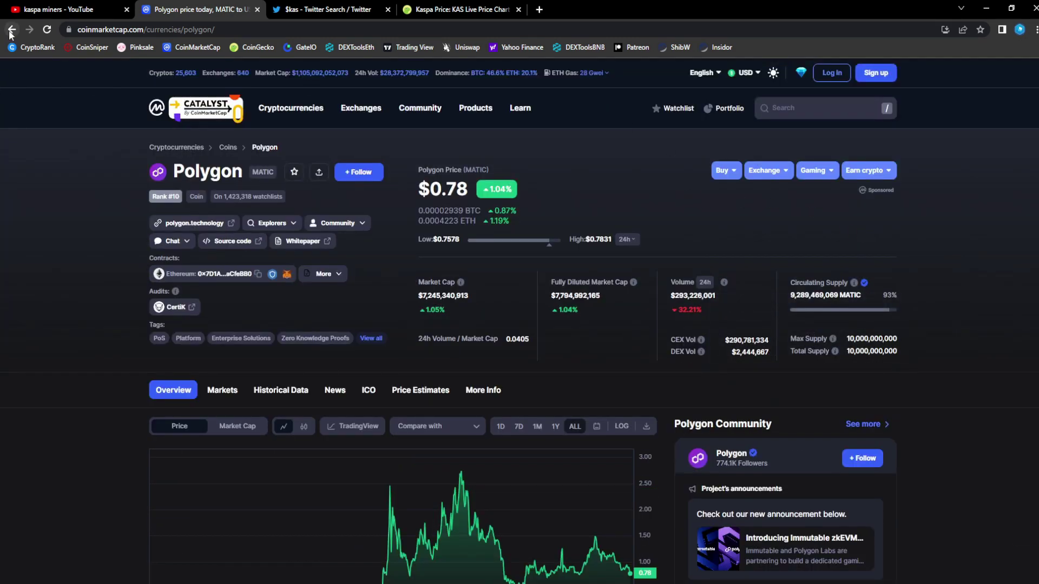
left_click(10, 29)
left_click(10, 30)
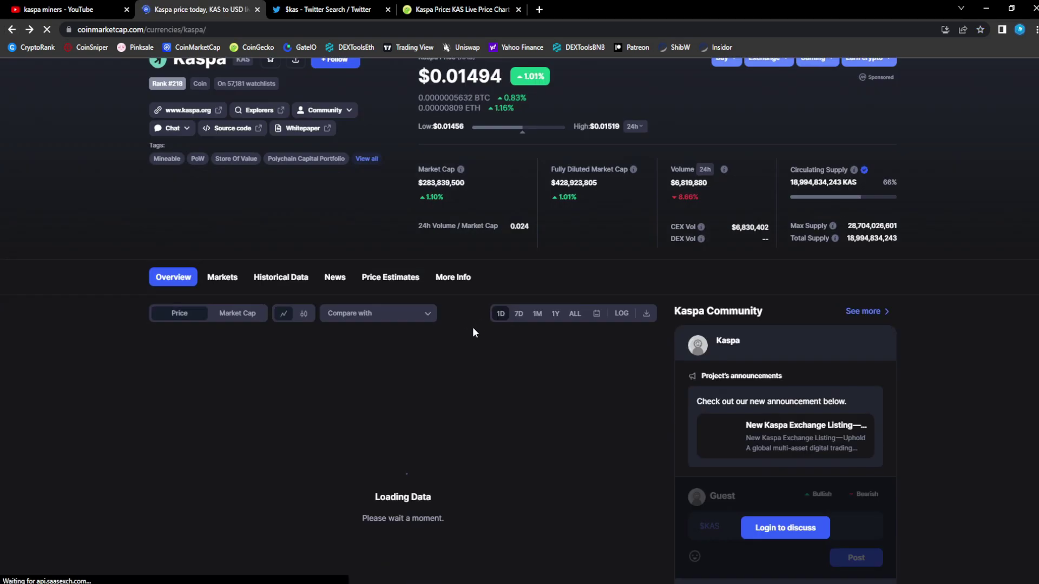
left_click(576, 316)
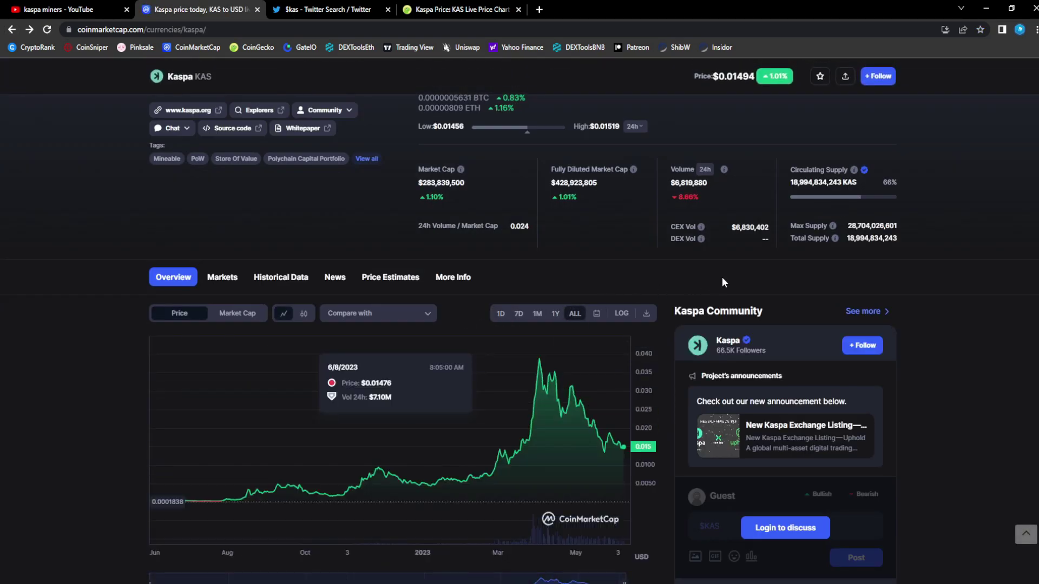
scroll(722, 282, "up", 2)
scroll(555, 345, "down", 1)
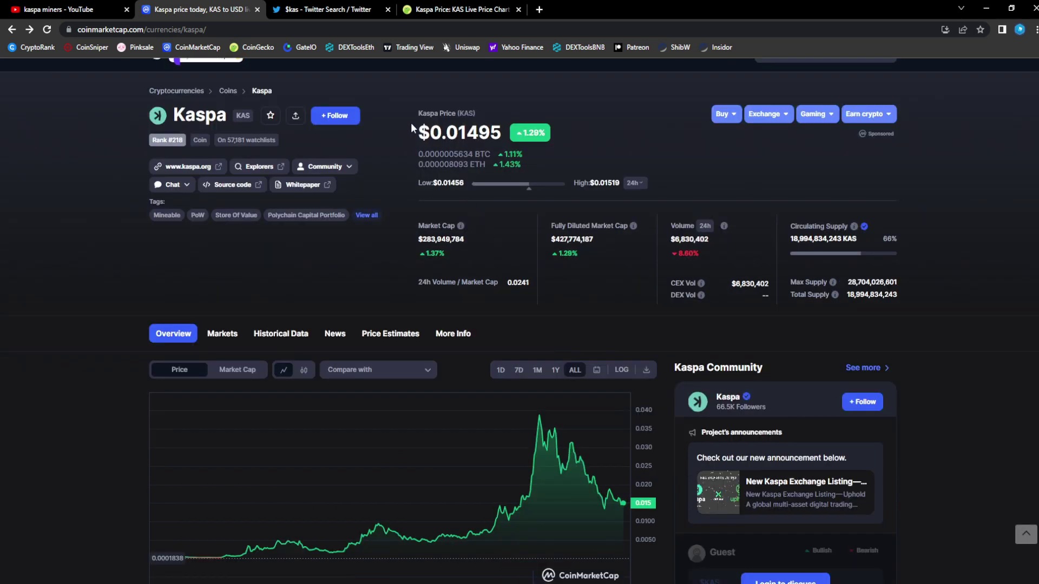
left_click_drag(411, 123, 534, 132)
left_click(536, 133)
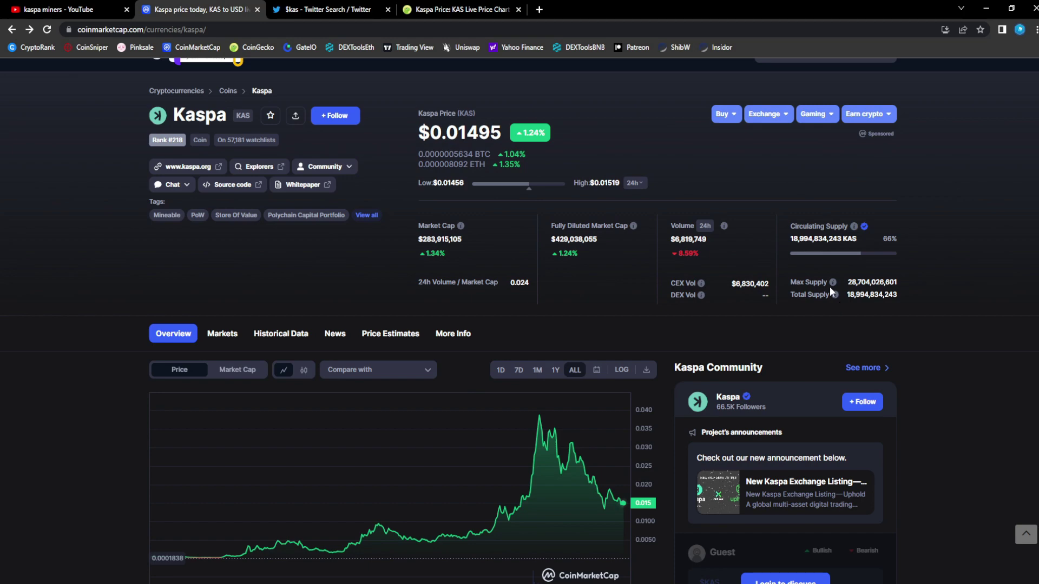
scroll(507, 283, "down", 1)
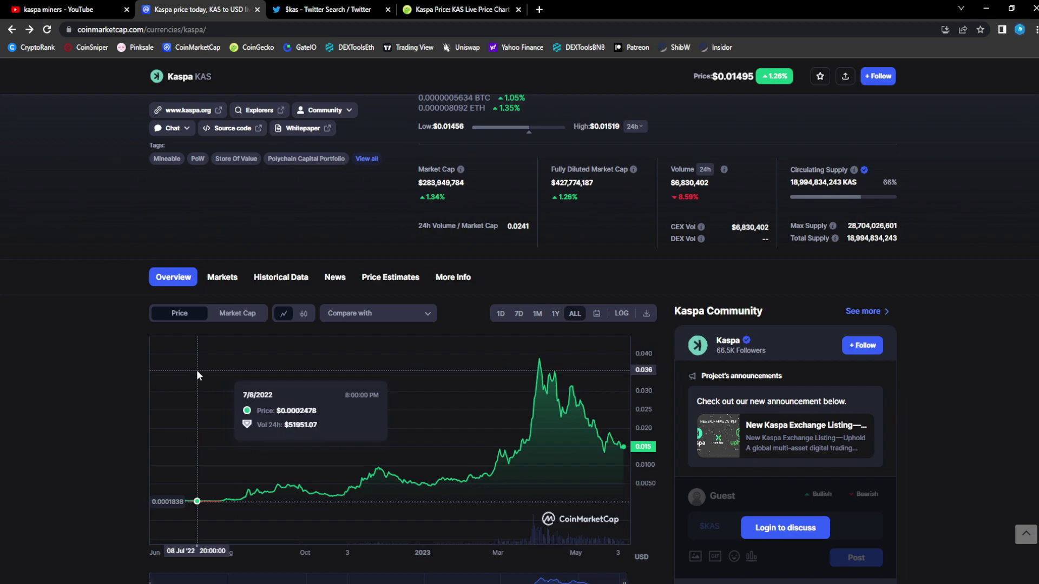
scroll(795, 383, "down", 2)
scroll(831, 389, "down", 2)
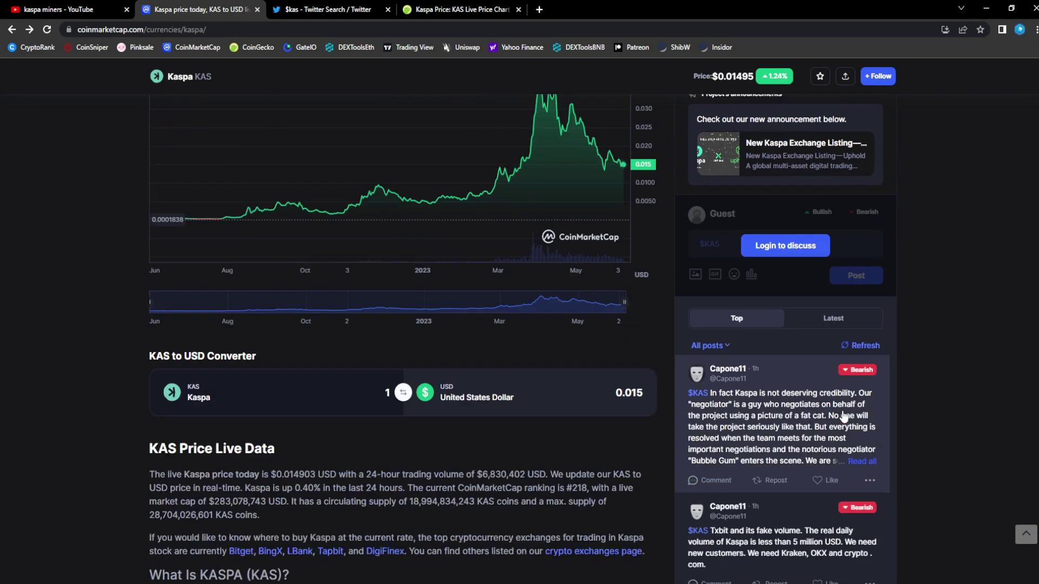
scroll(791, 427, "down", 2)
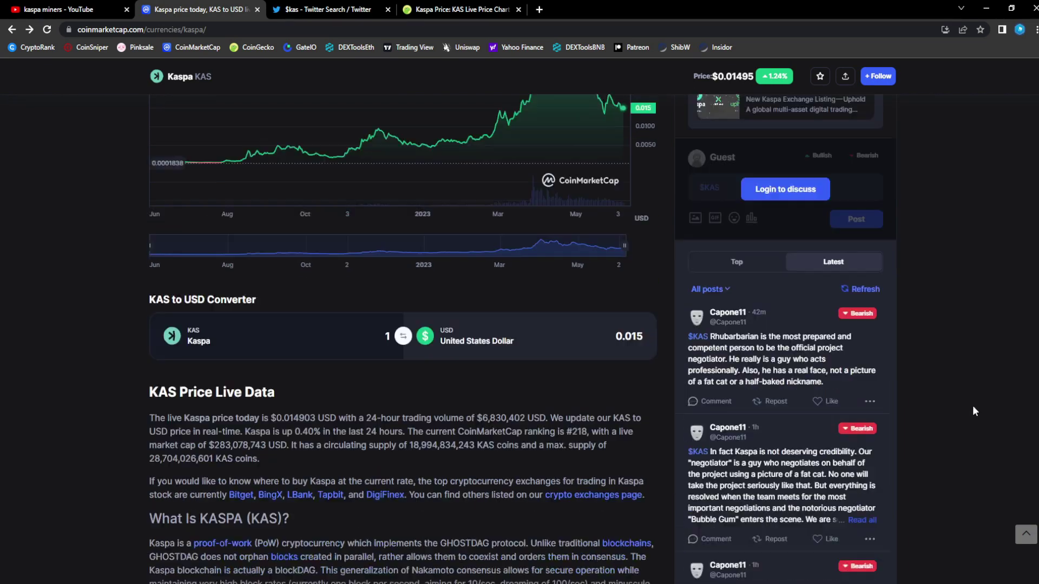
scroll(780, 341, "down", 2)
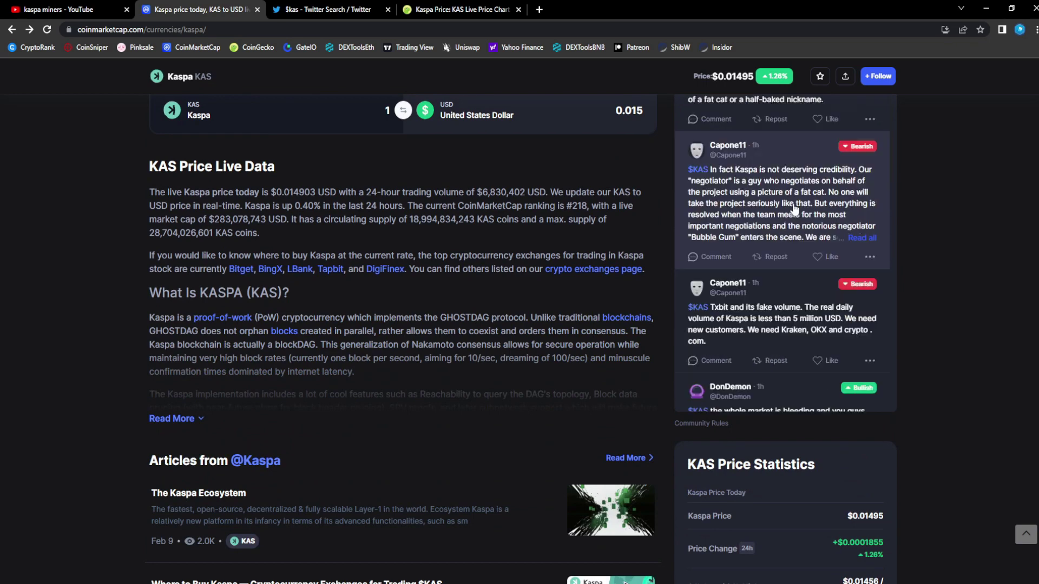
scroll(775, 280, "down", 2)
scroll(762, 270, "down", 2)
scroll(761, 270, "down", 2)
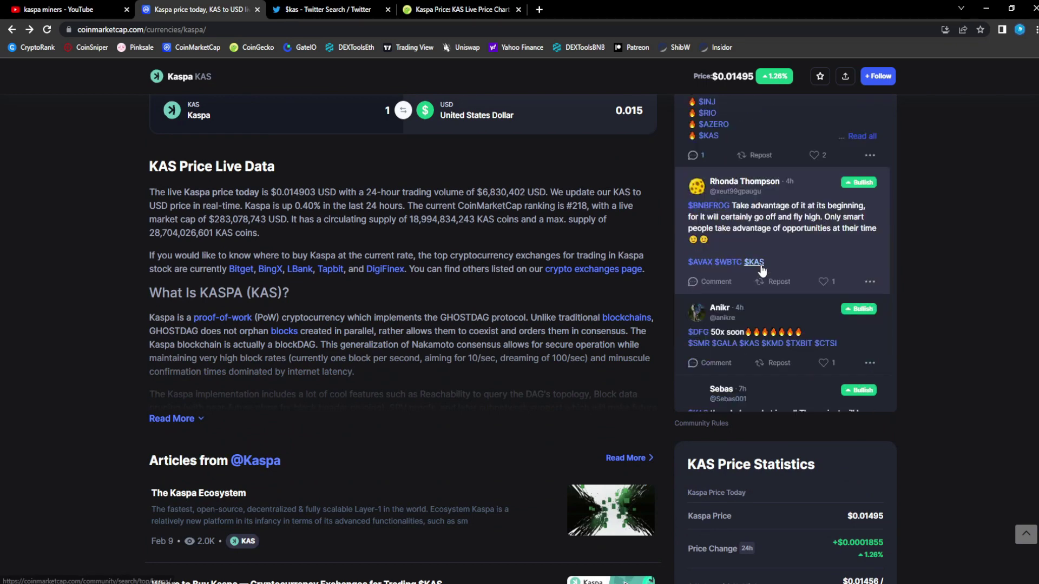
scroll(762, 271, "down", 2)
scroll(761, 270, "down", 2)
scroll(763, 260, "down", 3)
scroll(779, 267, "down", 3)
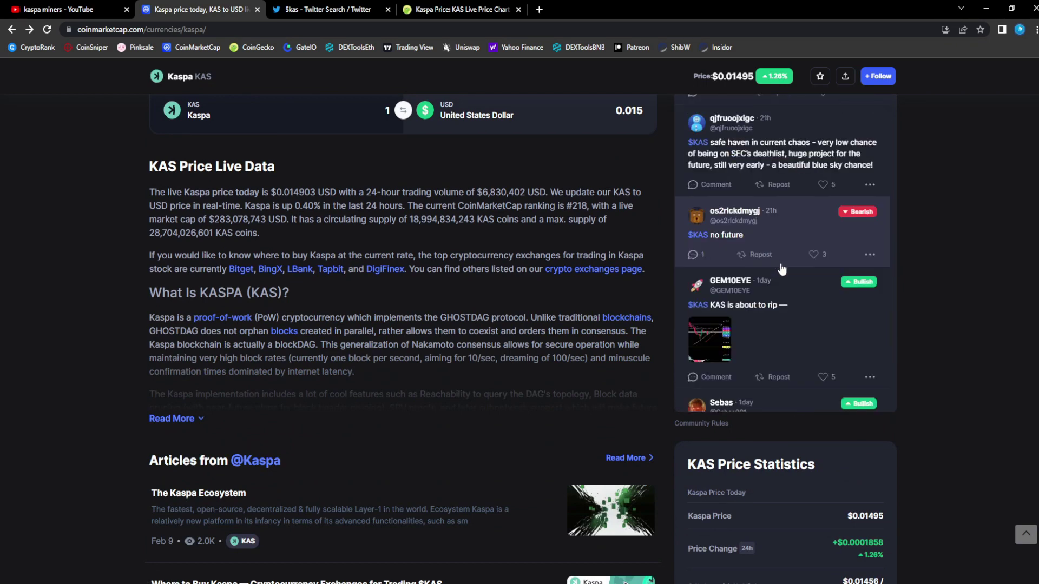
scroll(782, 269, "up", 2)
scroll(853, 261, "up", 7)
scroll(852, 262, "up", 3)
scroll(973, 304, "up", 3)
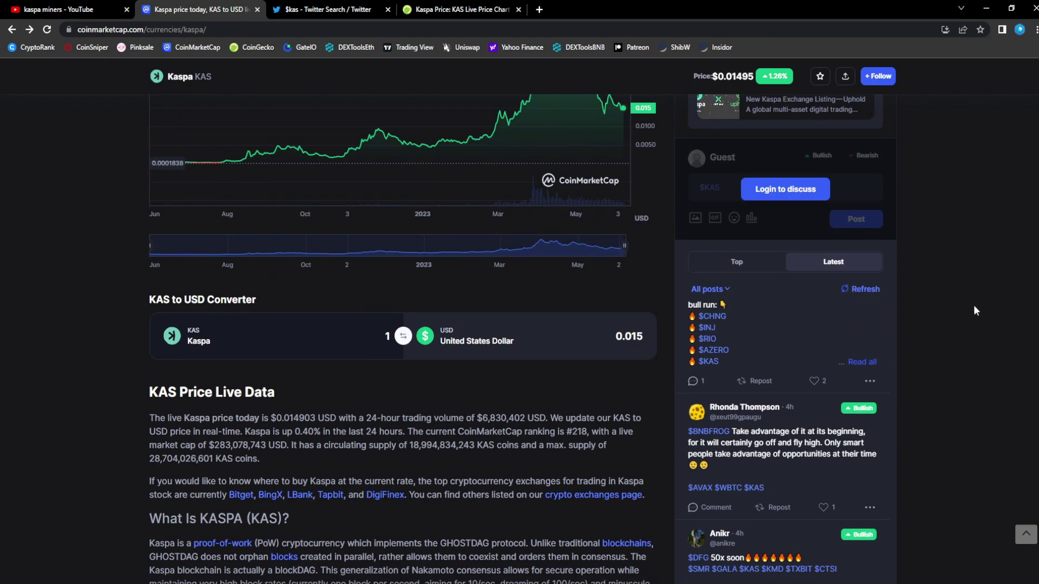
scroll(976, 309, "up", 5)
- Switch to the Twitter tab showing the $kas search results
key("ctrl+Tab")
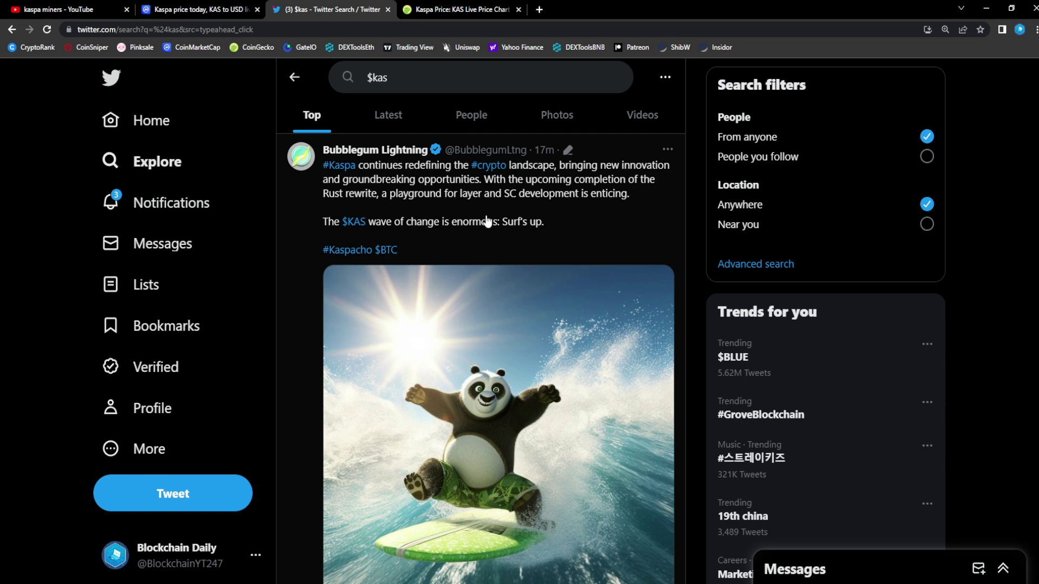
left_click(214, 9)
scroll(281, 442, "down", 2)
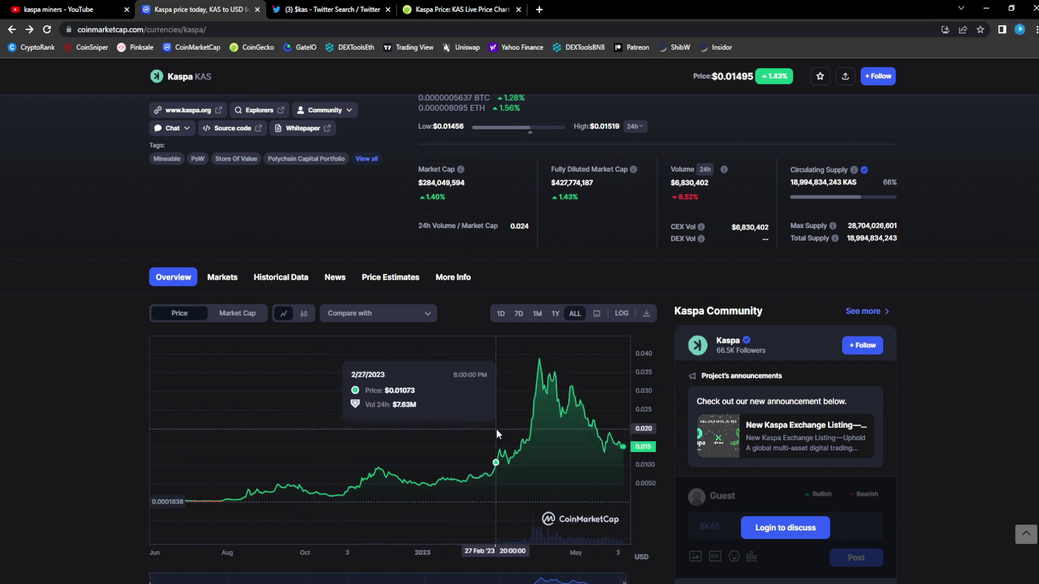
scroll(493, 431, "up", 2)
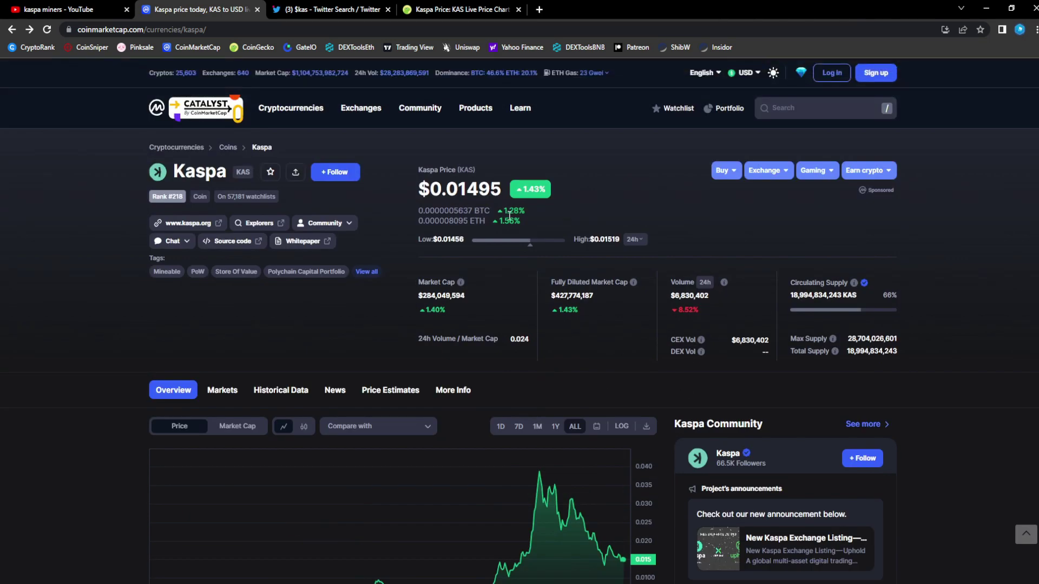
scroll(482, 204, "down", 2)
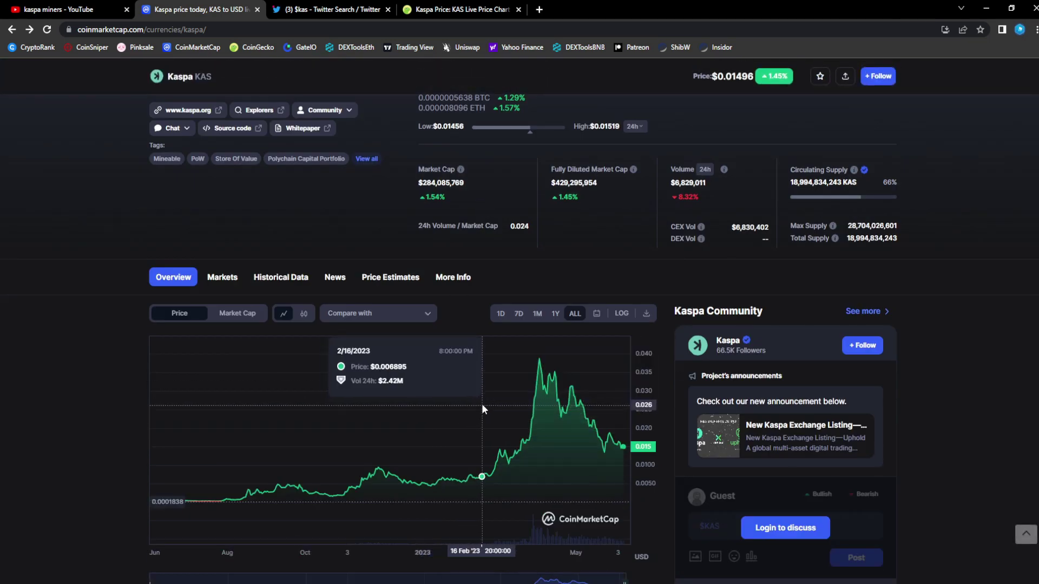
scroll(866, 242, "up", 2)
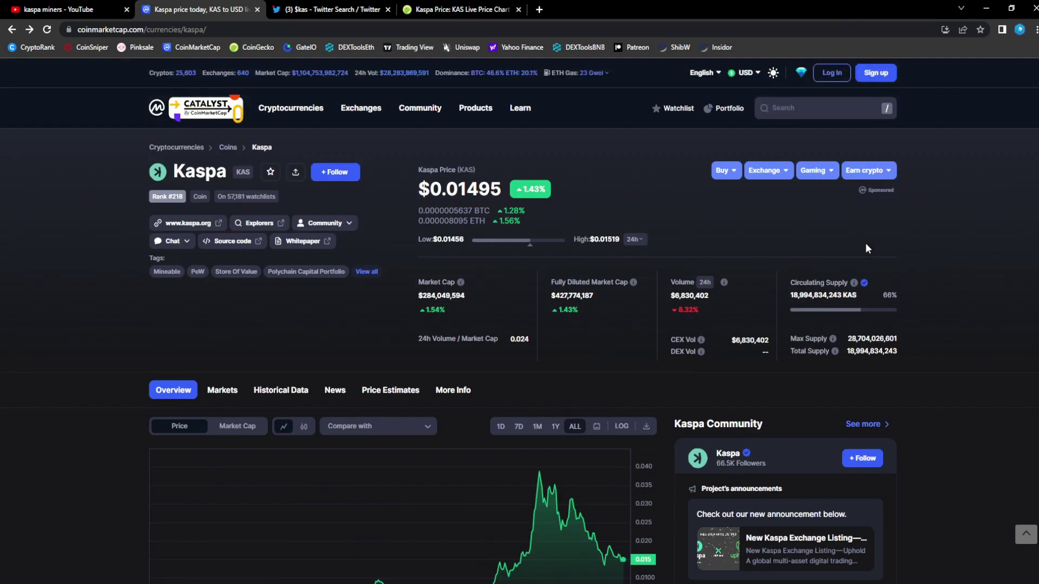
left_click(358, 9)
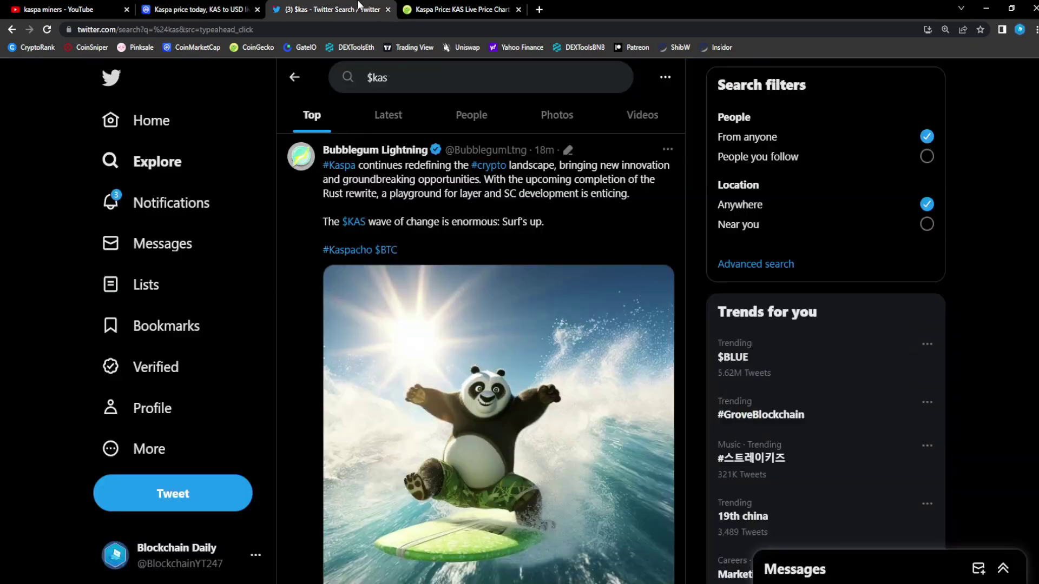
left_click(573, 226)
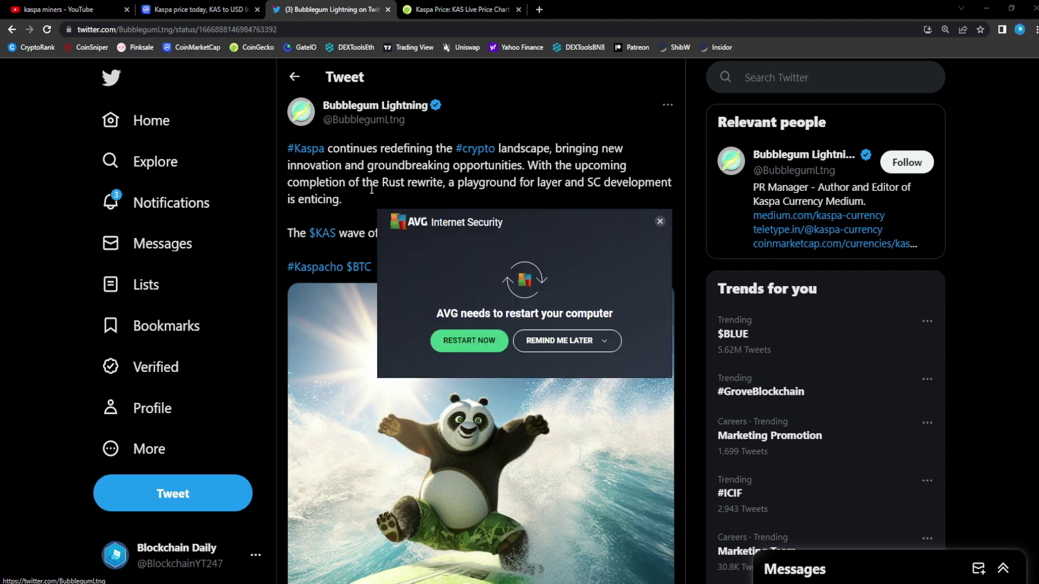
left_click(659, 221)
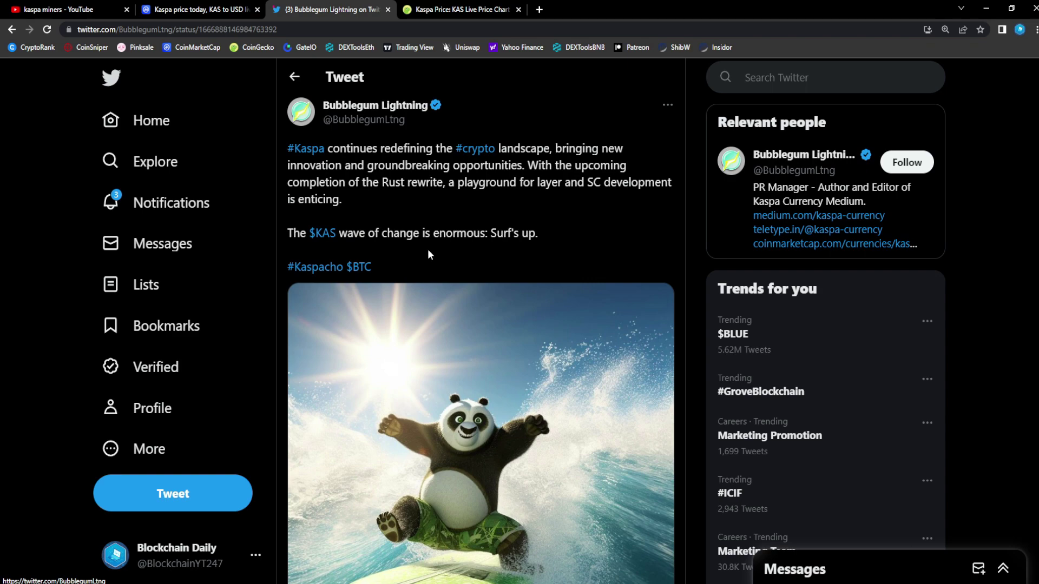
left_click(9, 30)
scroll(551, 344, "down", 2)
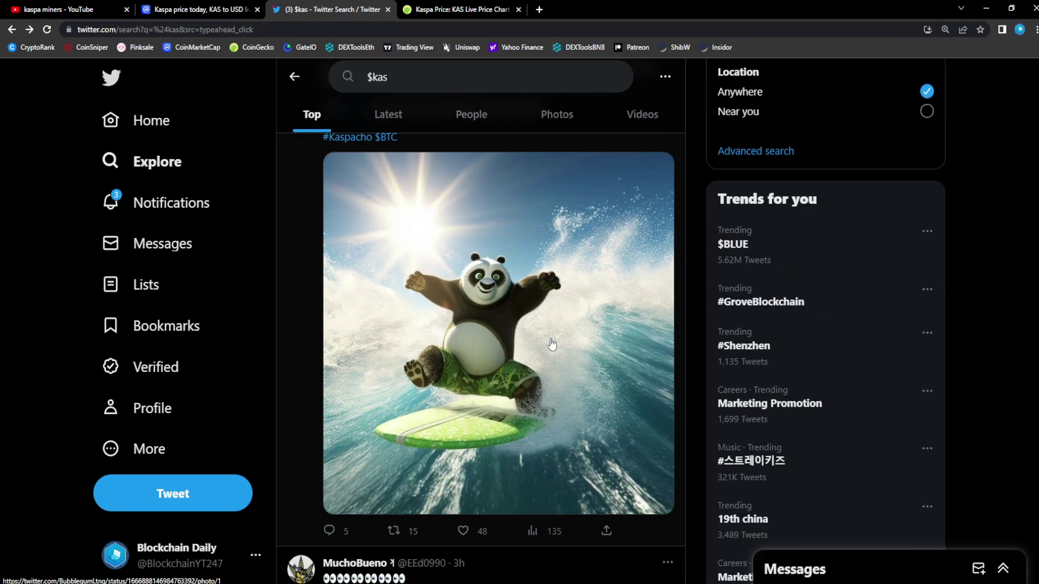
scroll(551, 345, "down", 3)
scroll(551, 344, "down", 3)
scroll(551, 344, "up", 2)
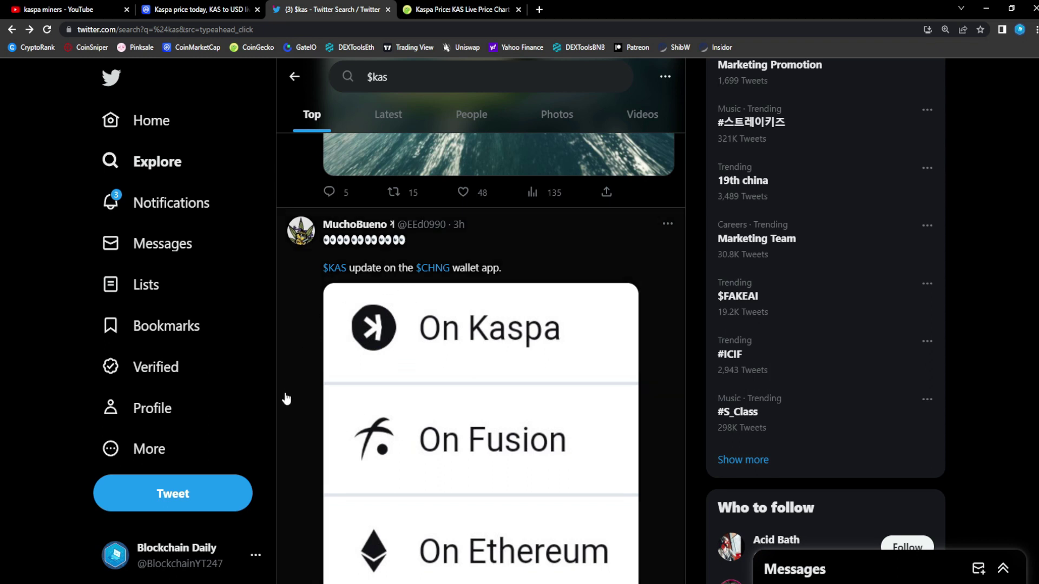
left_click(287, 399)
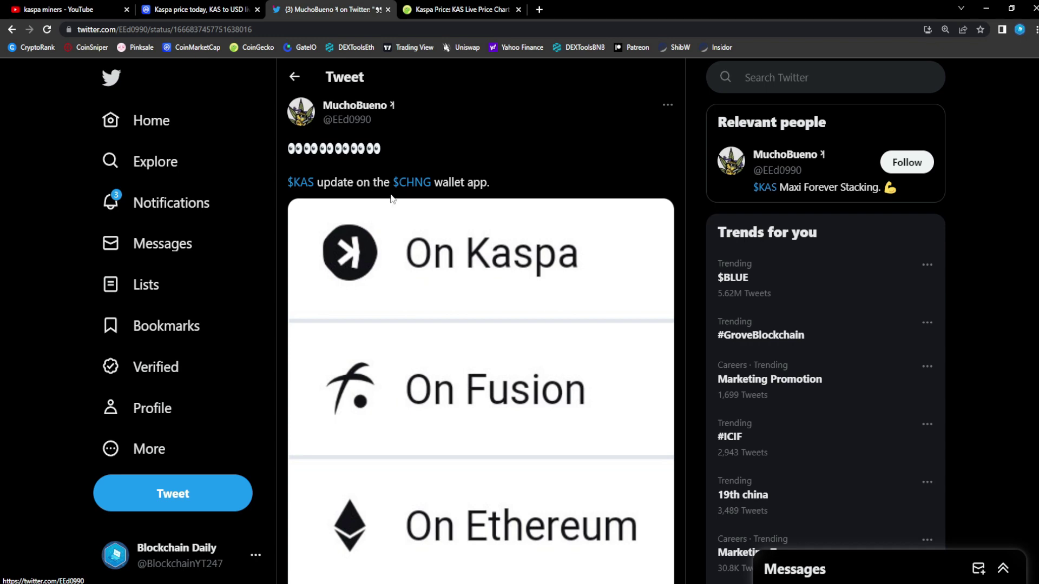
scroll(433, 226, "down", 2)
key("alt+Left")
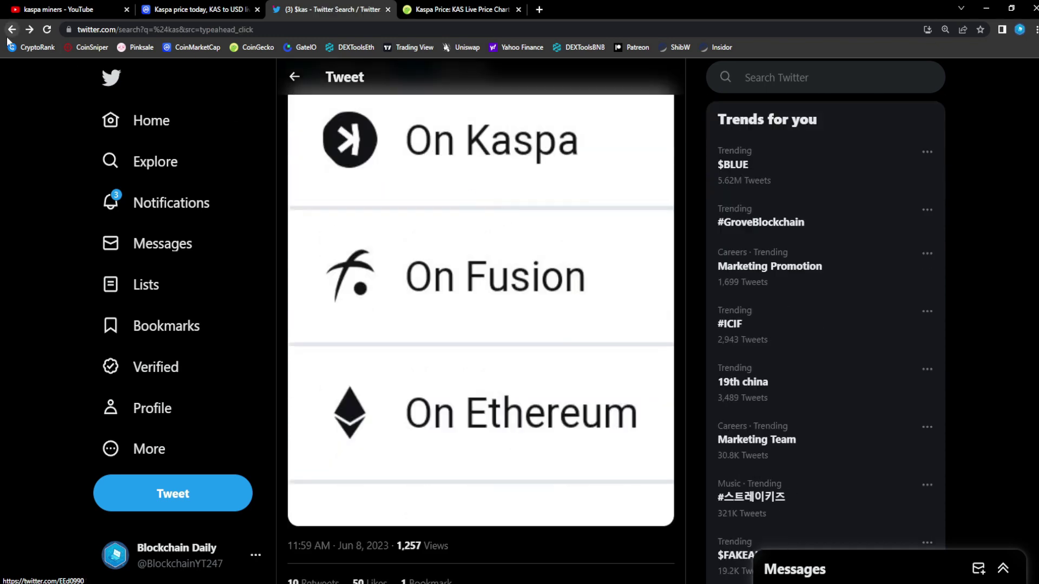
scroll(388, 312, "down", 2)
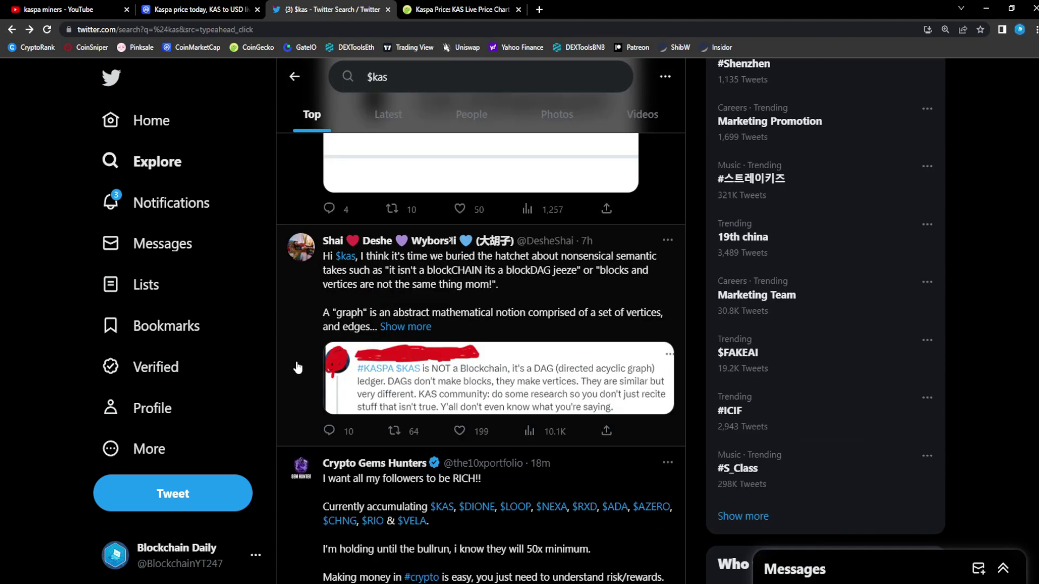
left_click(300, 389)
scroll(372, 260, "down", 4)
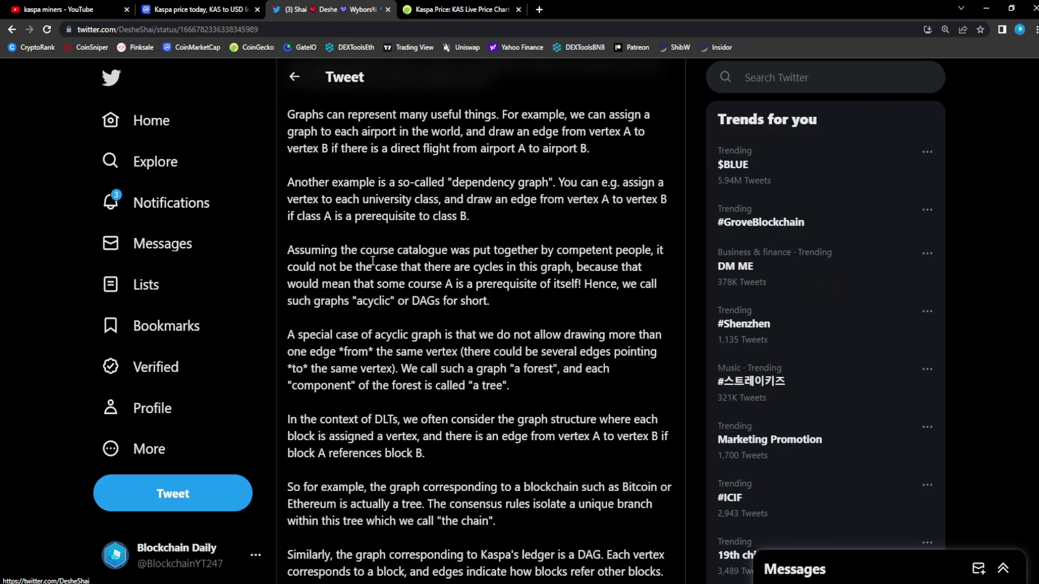
scroll(373, 259, "down", 2)
scroll(373, 260, "up", 4)
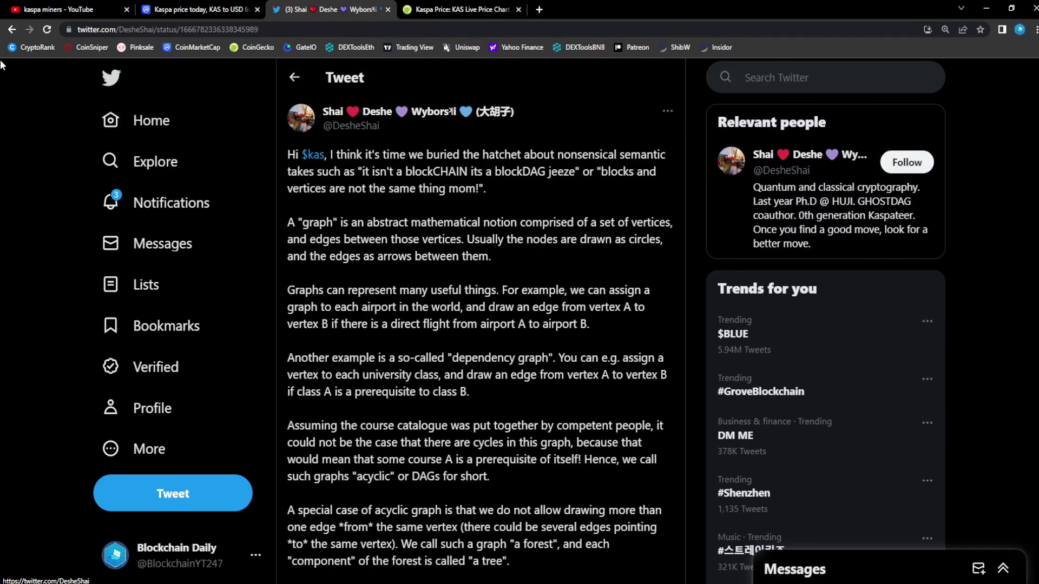
left_click(11, 29)
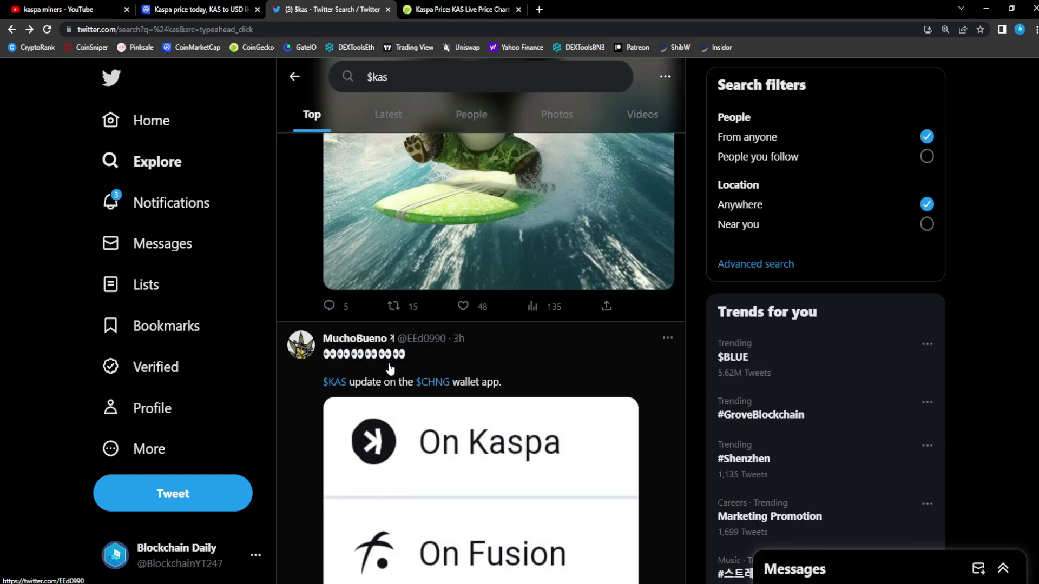
scroll(369, 342, "up", 3)
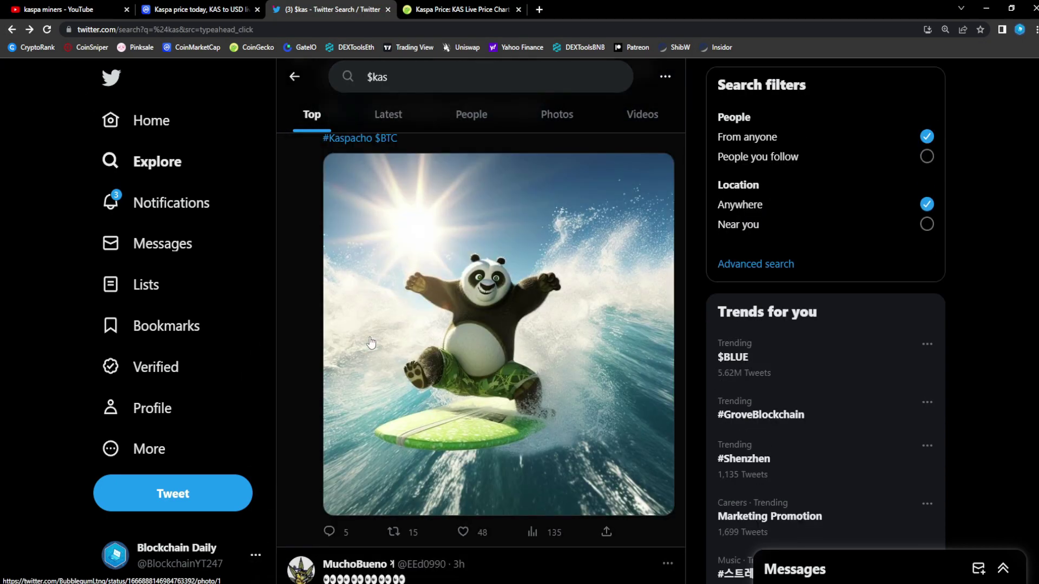
scroll(369, 342, "up", 3)
scroll(383, 264, "up", 3)
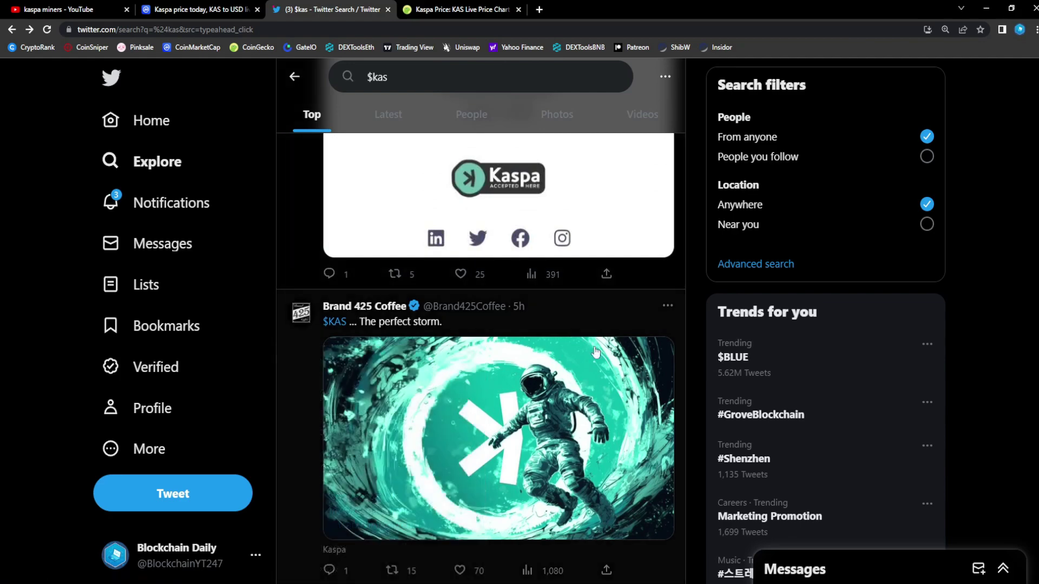
scroll(517, 327, "up", 3)
scroll(515, 325, "up", 2)
scroll(515, 326, "up", 3)
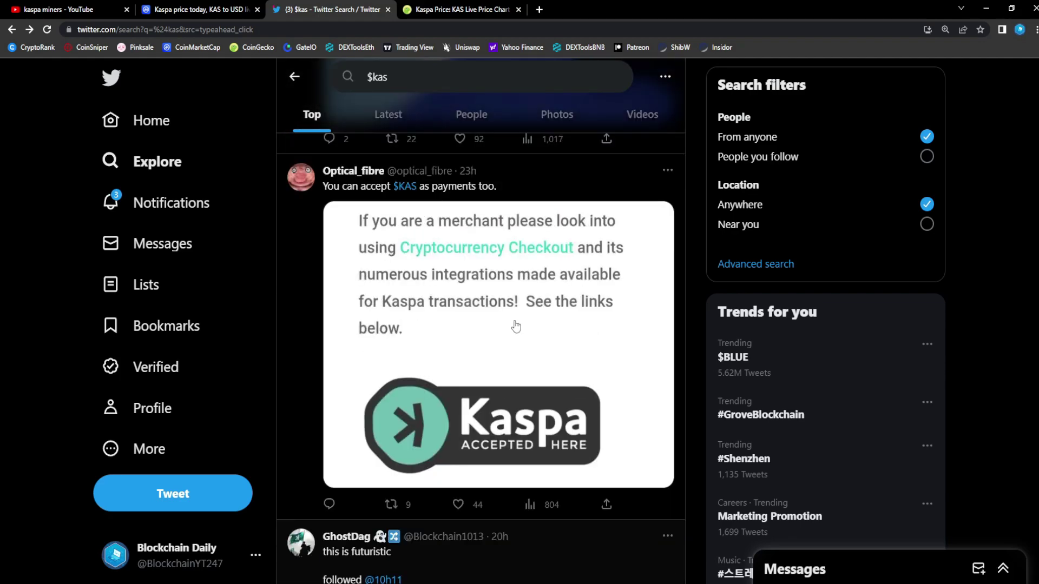
scroll(515, 326, "up", 3)
scroll(515, 326, "down", 2)
scroll(515, 327, "down", 3)
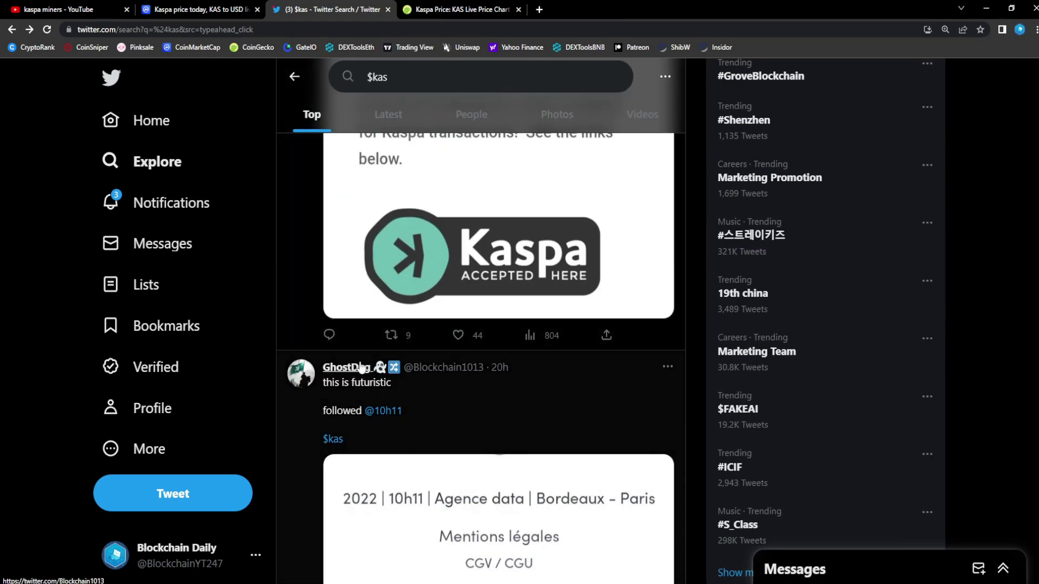
scroll(519, 357, "up", 5)
scroll(520, 355, "up", 4)
scroll(520, 359, "up", 3)
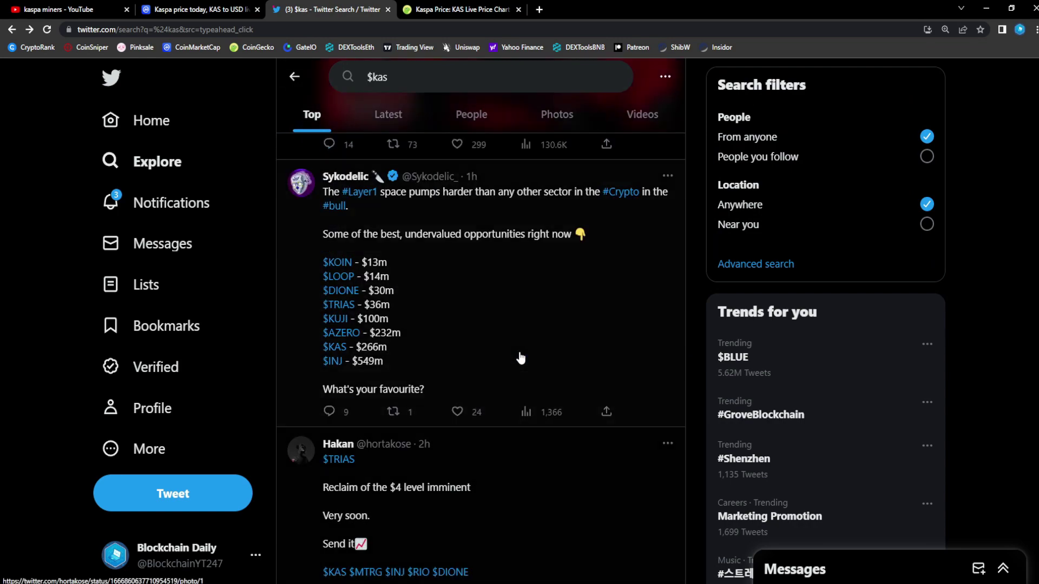
scroll(520, 359, "down", 3)
scroll(441, 391, "up", 1)
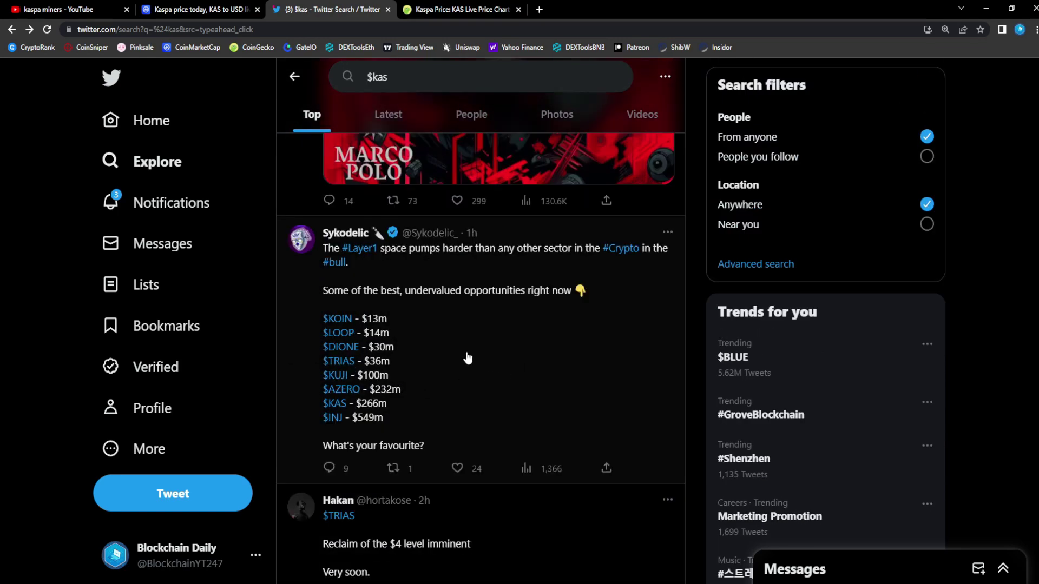
scroll(491, 336, "up", 3)
scroll(382, 352, "up", 2)
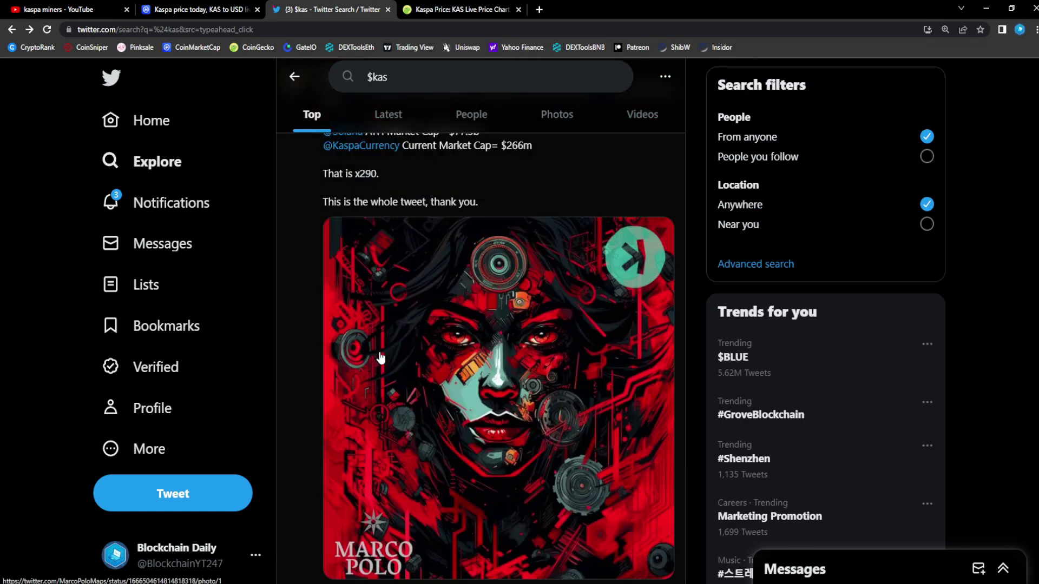
scroll(379, 359, "up", 5)
scroll(379, 359, "up", 3)
scroll(380, 359, "up", 5)
scroll(380, 358, "up", 4)
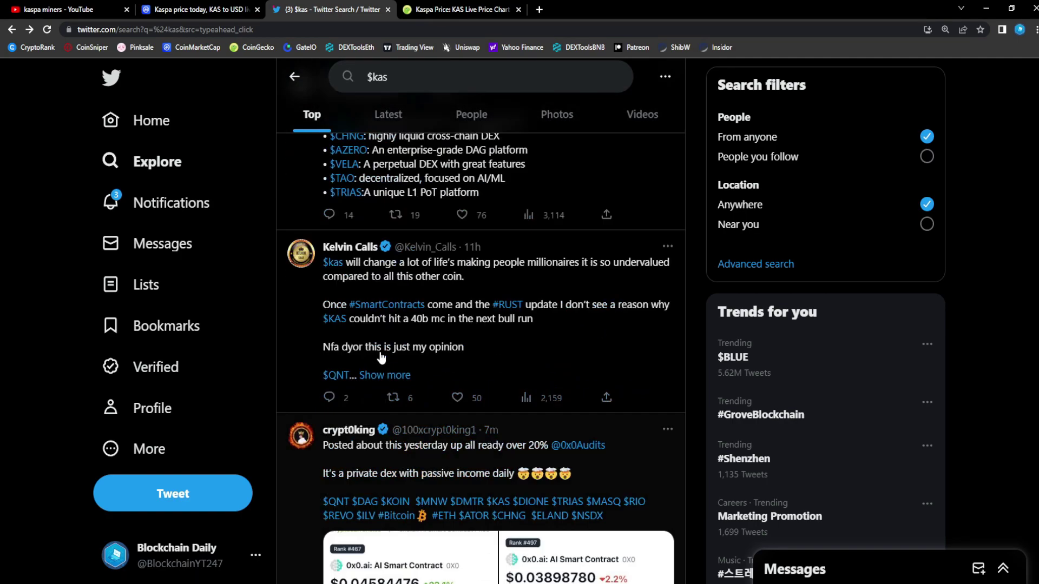
scroll(381, 357, "up", 5)
scroll(380, 359, "down", 5)
scroll(380, 358, "down", 5)
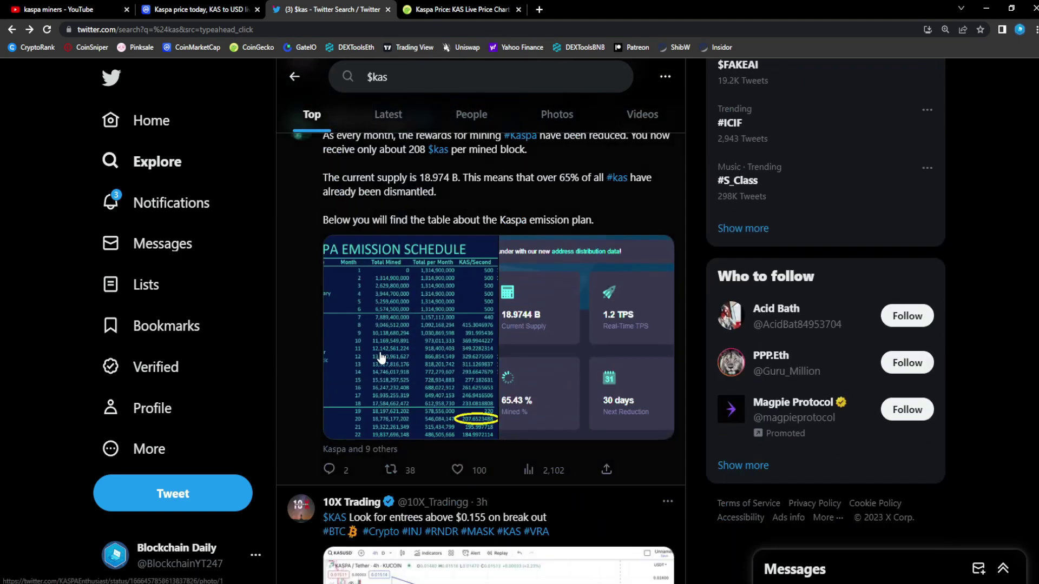
scroll(380, 359, "down", 4)
scroll(380, 358, "down", 5)
scroll(380, 358, "down", 5)
scroll(380, 358, "down", 5)
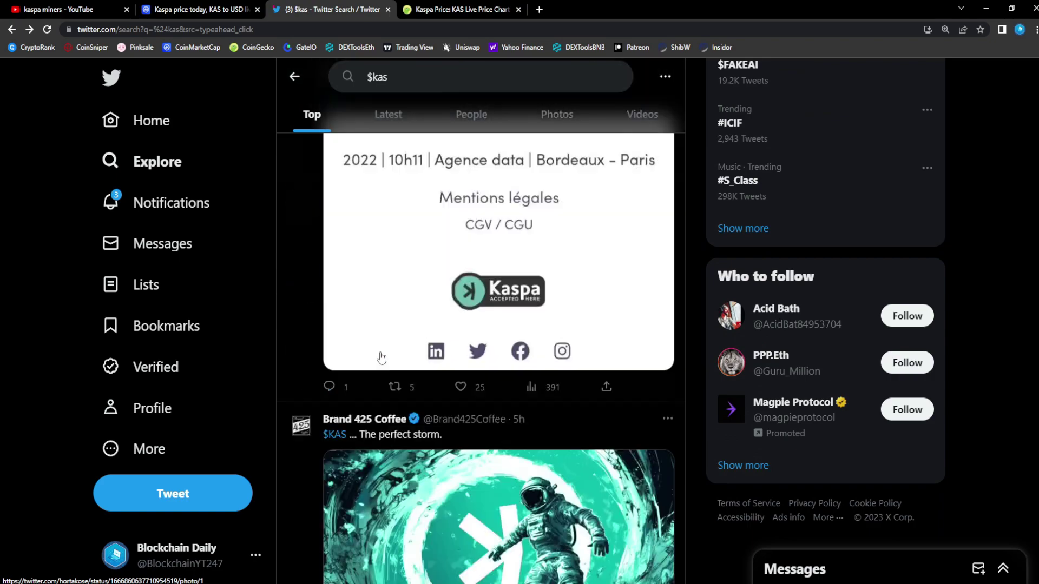
scroll(381, 358, "down", 5)
scroll(381, 359, "down", 5)
scroll(381, 358, "down", 5)
scroll(381, 358, "up", 3)
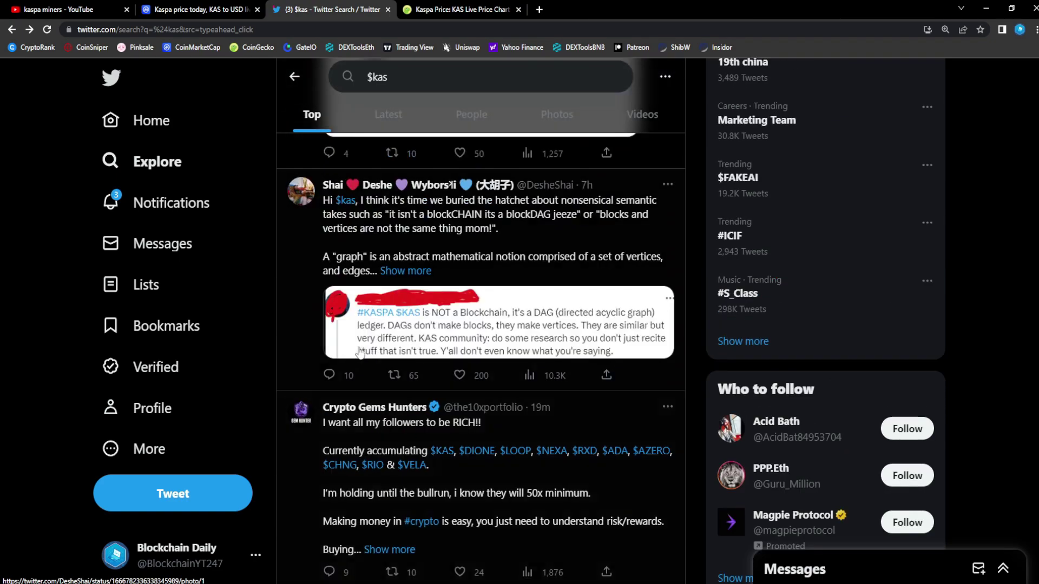
scroll(312, 357, "up", 2)
- Open Shai Deshe's blockDAG tweet, bookmark it, and return to the $kas results
left_click(313, 357)
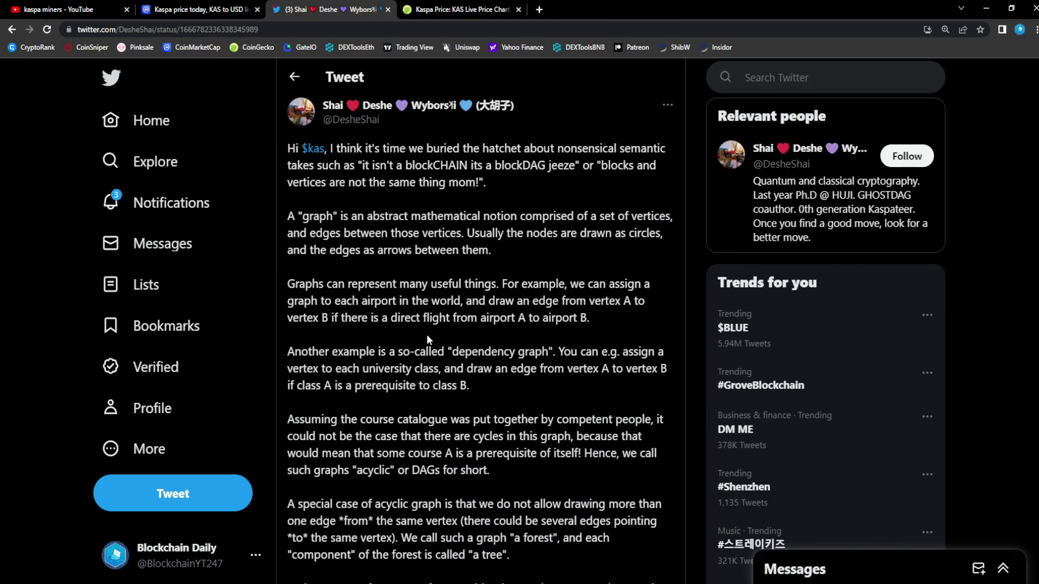
scroll(520, 292, "down", 5)
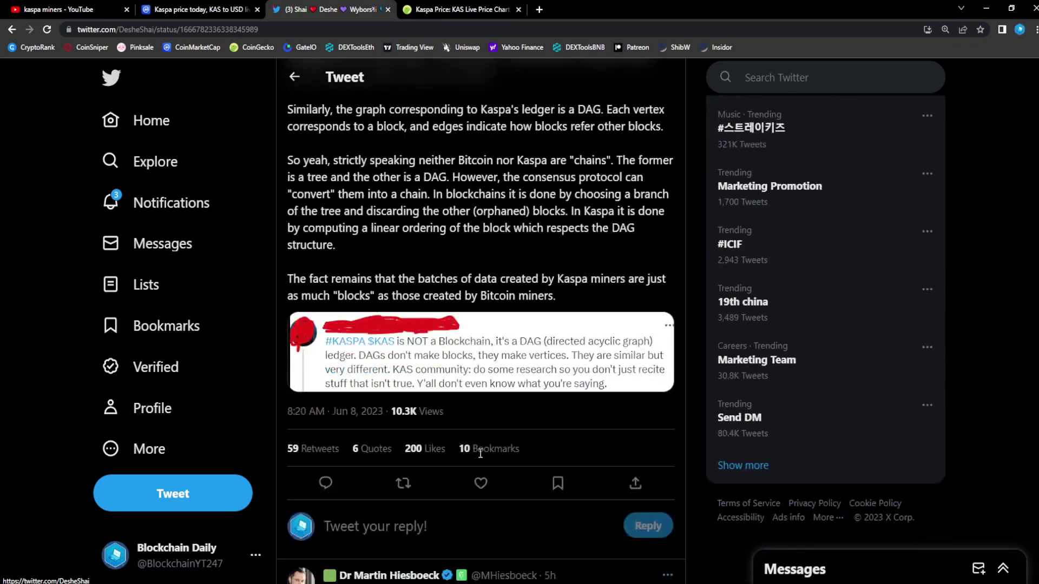
scroll(615, 256, "down", 3)
left_click(636, 200)
left_click(560, 293)
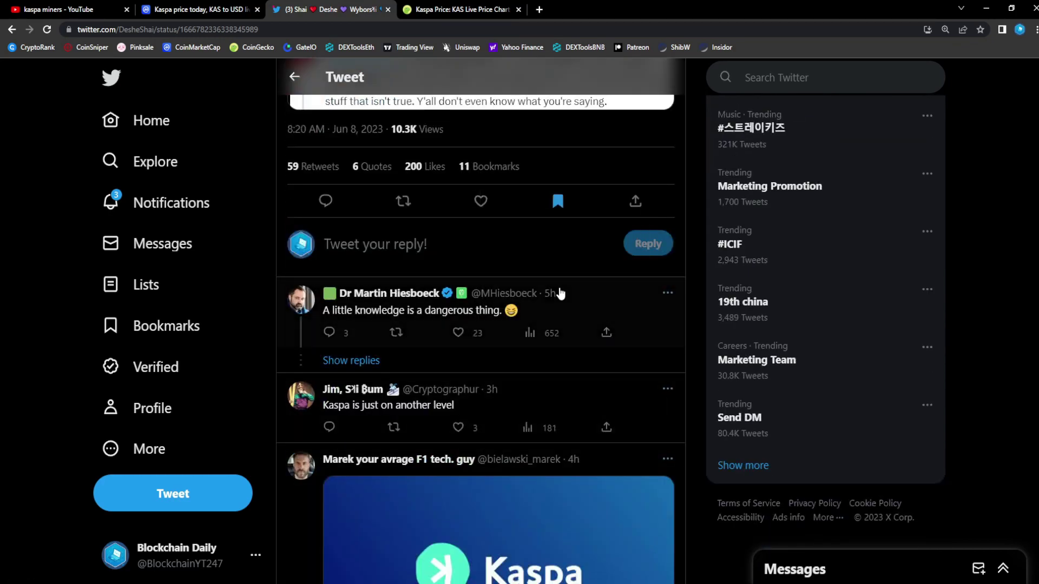
scroll(470, 284, "up", 5)
scroll(468, 282, "up", 4)
scroll(468, 280, "up", 2)
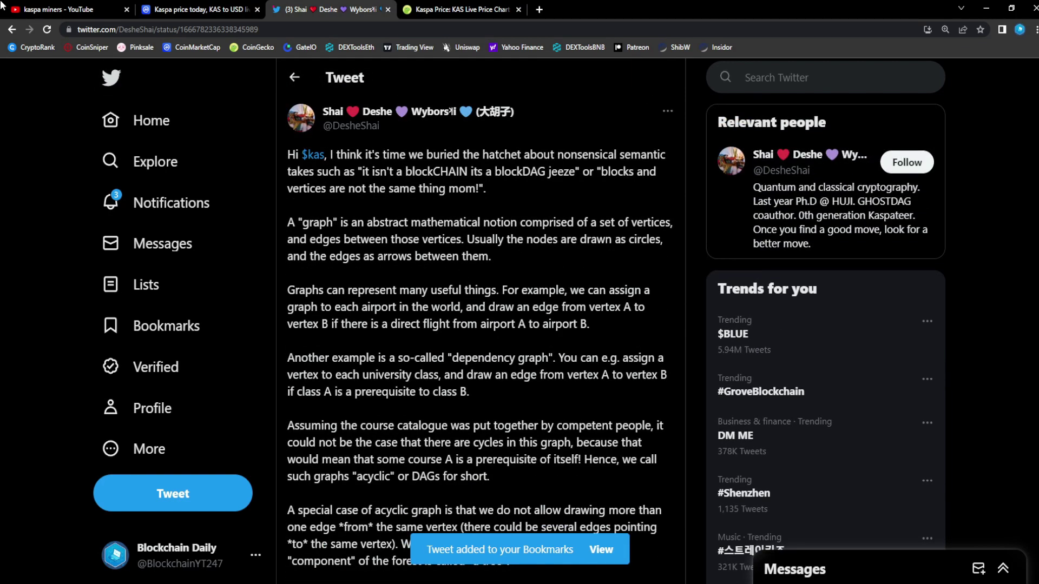
left_click(12, 29)
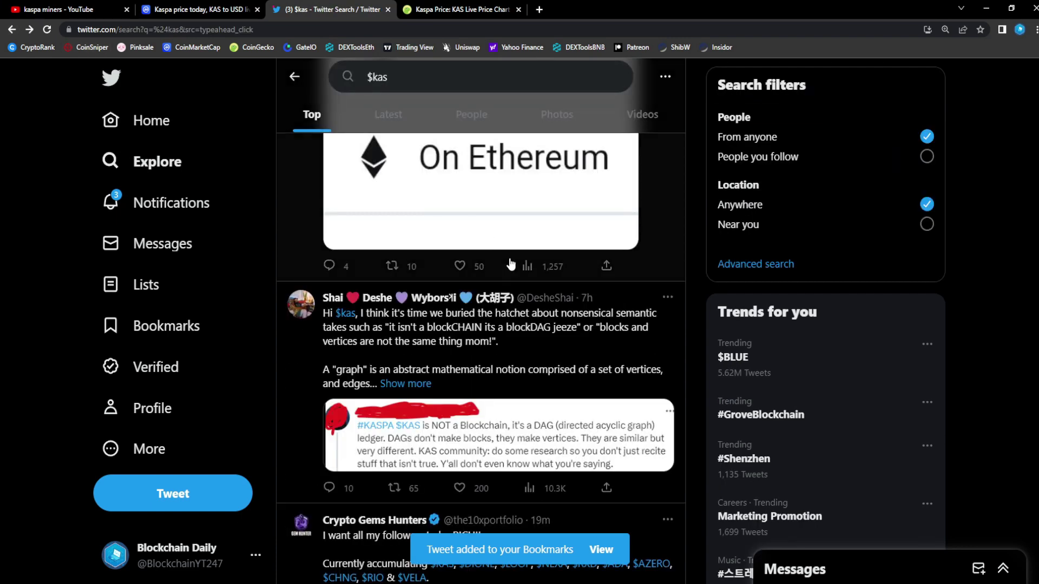
left_click(294, 120)
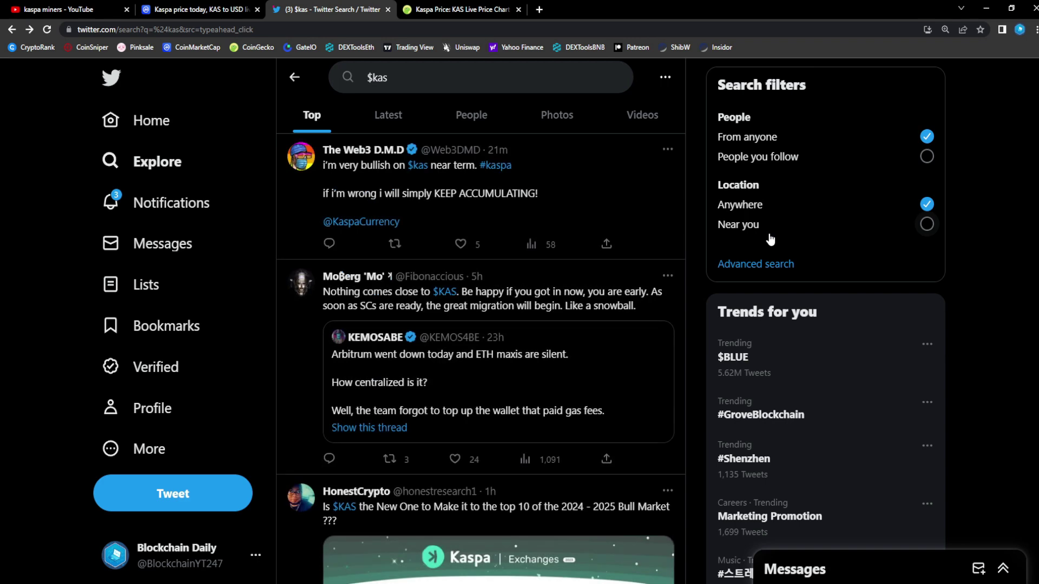
scroll(436, 289, "down", 3)
scroll(436, 289, "down", 4)
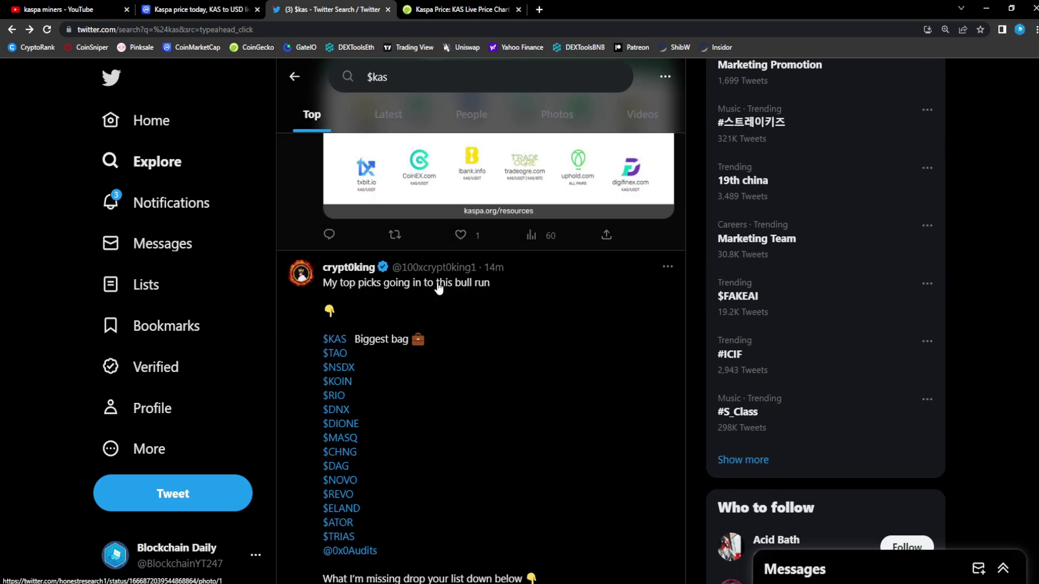
scroll(438, 288, "down", 4)
scroll(437, 288, "down", 5)
scroll(437, 288, "down", 5)
scroll(438, 288, "down", 5)
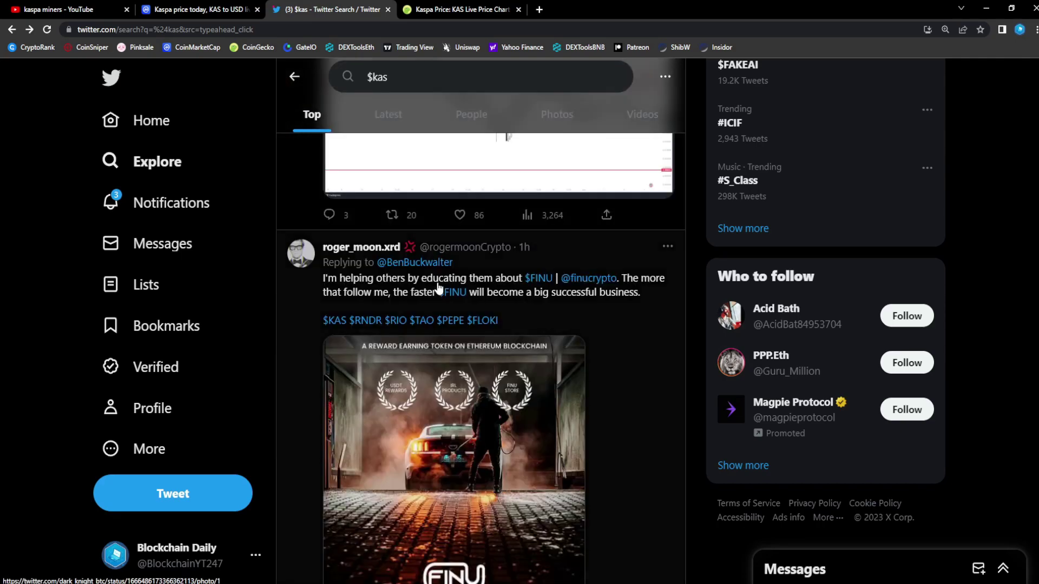
scroll(438, 288, "down", 5)
scroll(438, 288, "down", 5)
scroll(432, 384, "down", 2)
scroll(432, 383, "down", 5)
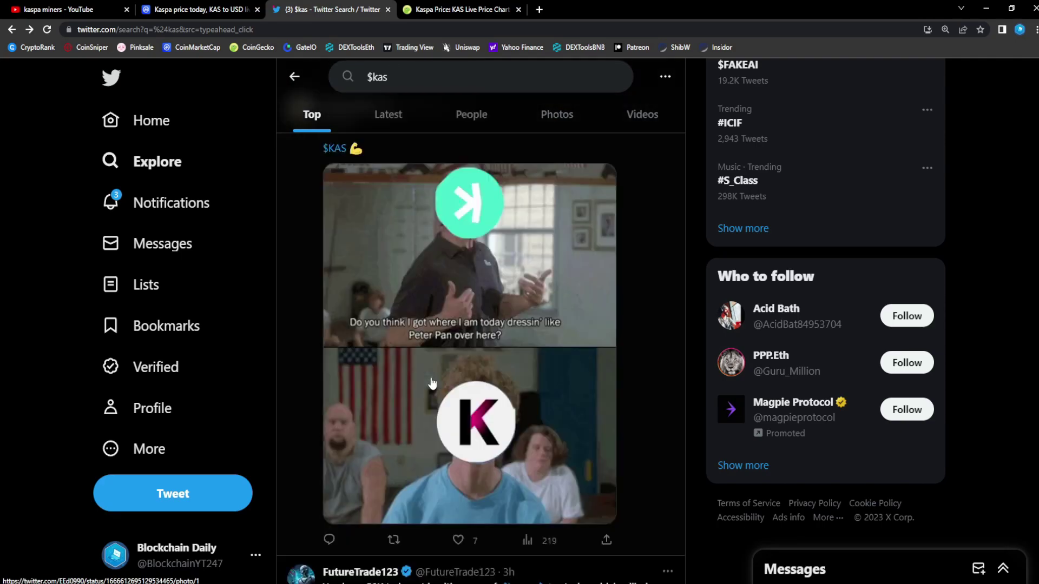
scroll(432, 384, "down", 5)
scroll(432, 383, "down", 5)
scroll(431, 384, "down", 4)
scroll(431, 365, "down", 4)
scroll(429, 342, "down", 4)
scroll(429, 342, "down", 4)
scroll(428, 339, "down", 4)
scroll(426, 338, "down", 4)
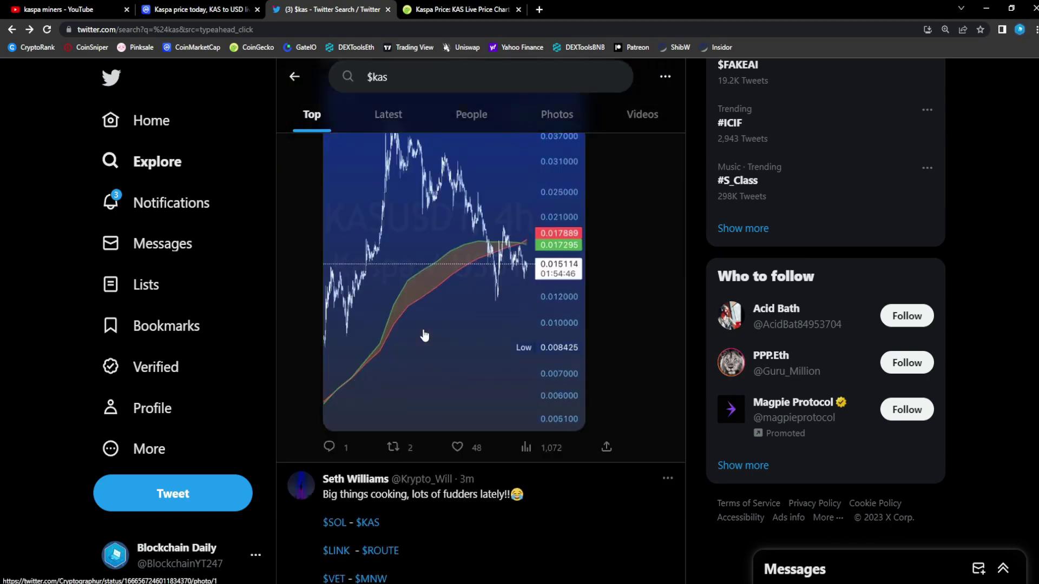
scroll(423, 335, "down", 4)
scroll(423, 336, "down", 5)
scroll(423, 336, "down", 2)
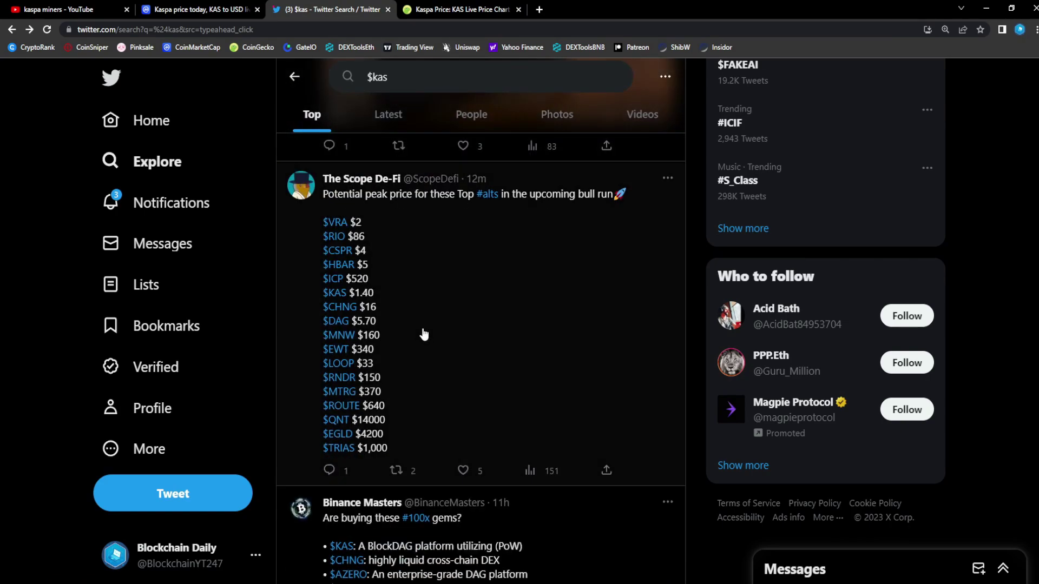
scroll(423, 332, "up", 4)
scroll(423, 328, "up", 1)
scroll(425, 339, "down", 5)
scroll(425, 332, "down", 3)
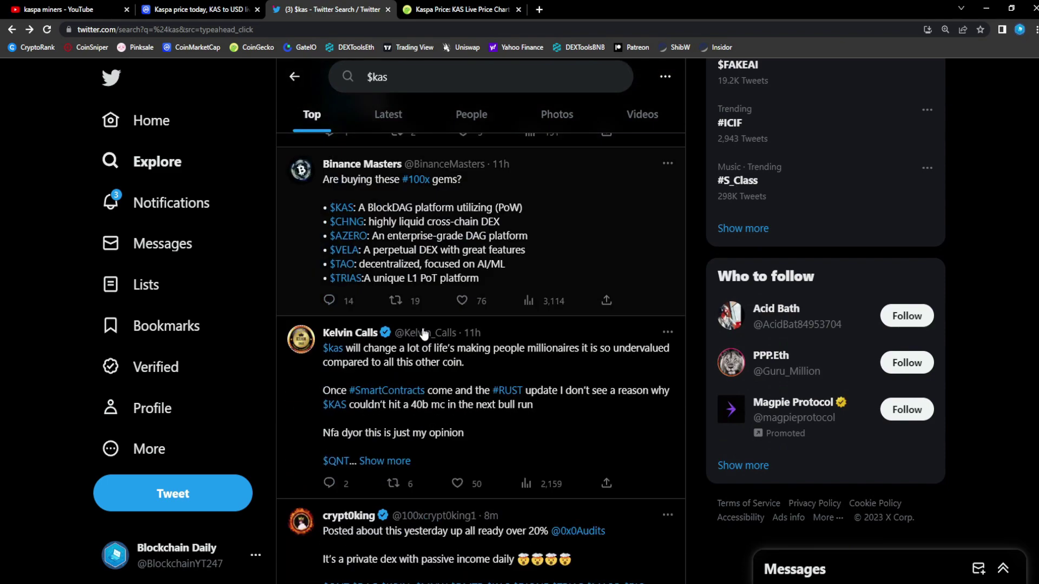
scroll(425, 335, "down", 4)
scroll(423, 338, "down", 2)
scroll(423, 336, "down", 3)
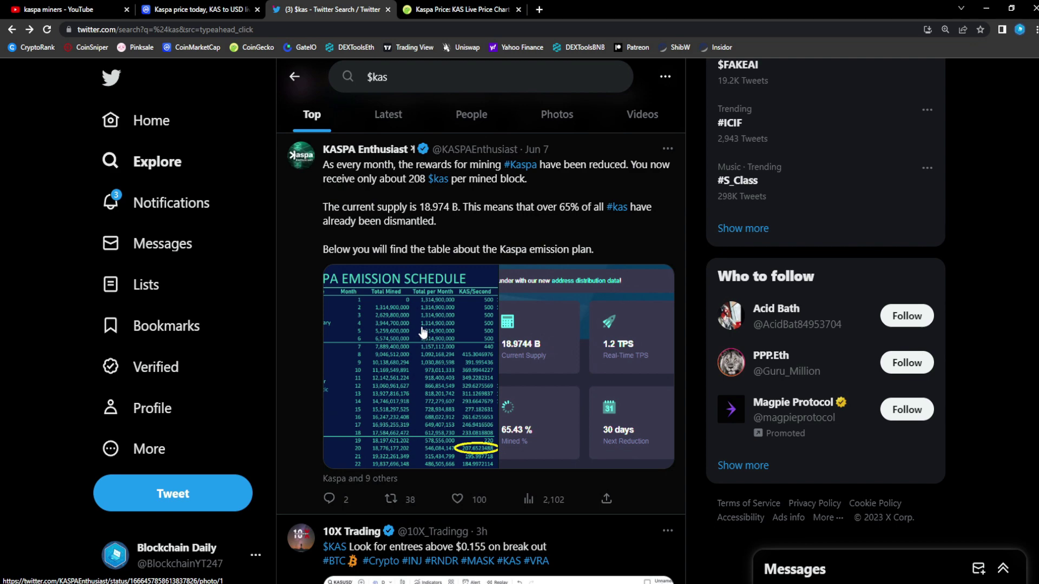
scroll(423, 324, "down", 3)
scroll(422, 322, "down", 2)
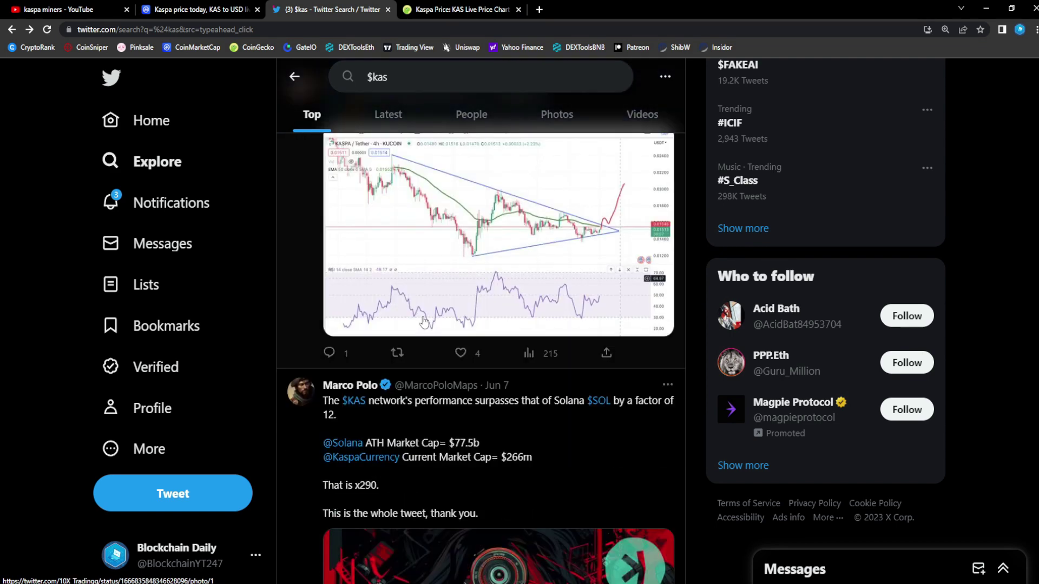
scroll(424, 320, "down", 2)
scroll(423, 316, "down", 3)
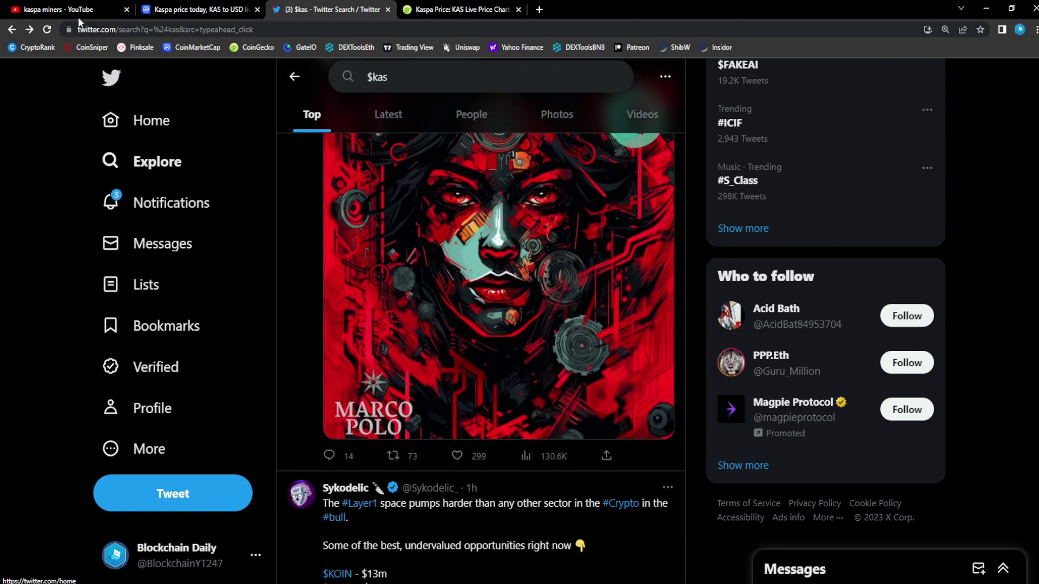
- Switch back to the CoinMarketCap Kaspa tab showing KAS at $0.01496
left_click(207, 9)
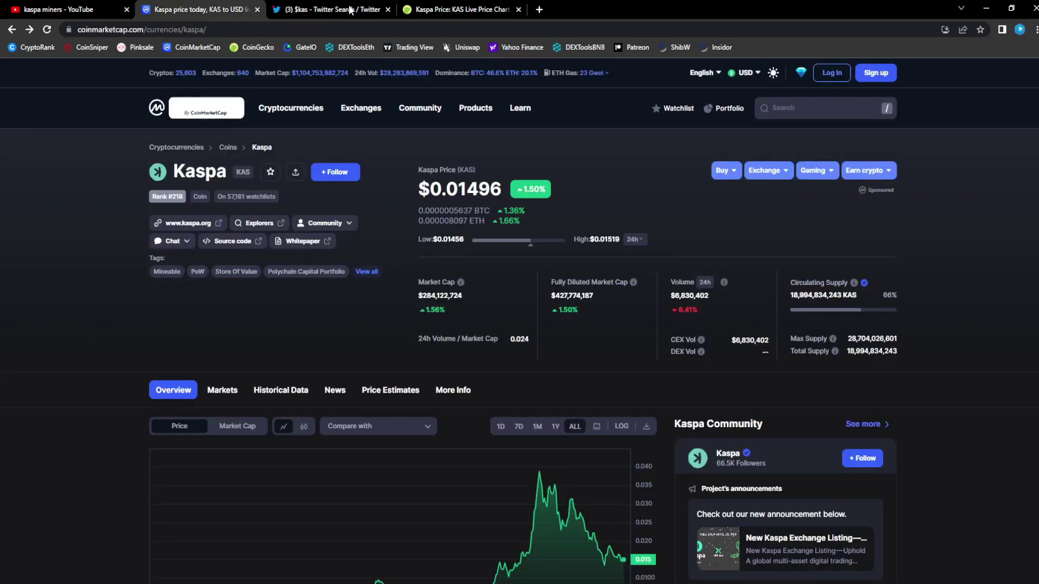